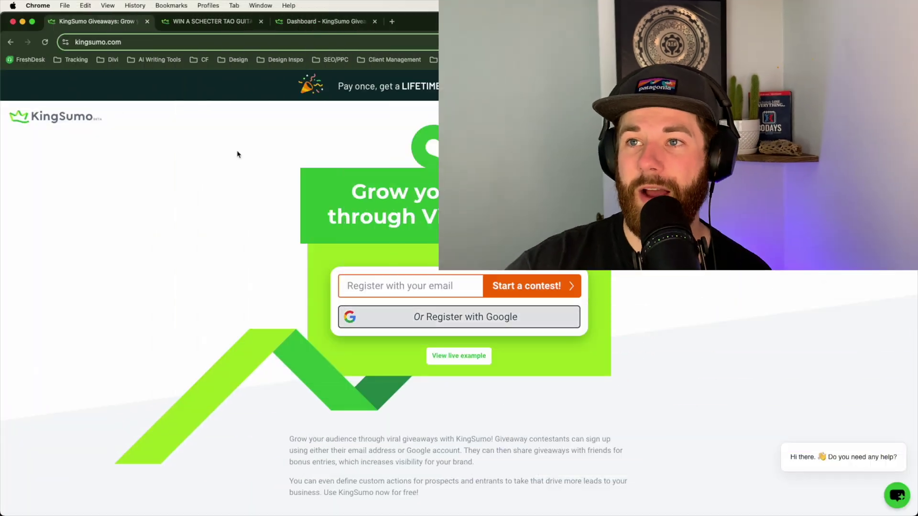
Step: Open the live example giveaway, close the duplicate Schecter tab, and scroll through the entry page
{"action": "left_click", "coordinate": [458, 356]}
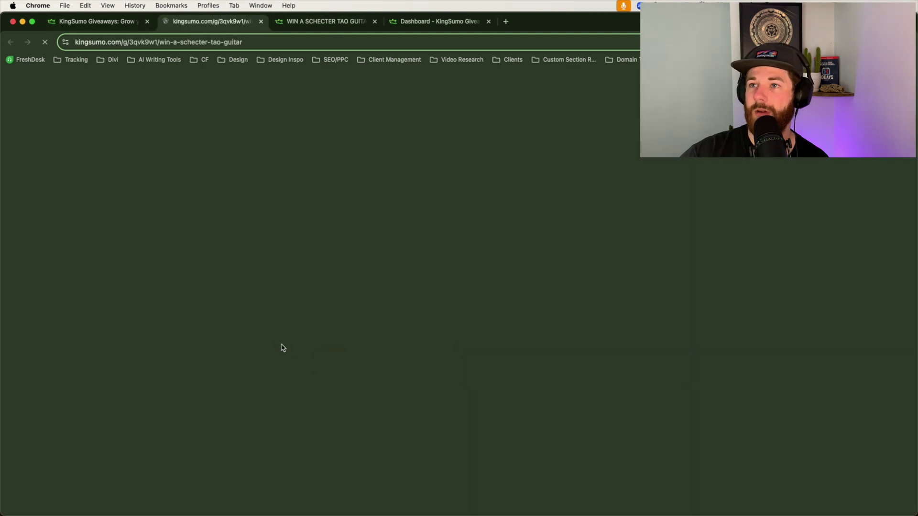
{"action": "left_click", "coordinate": [375, 21]}
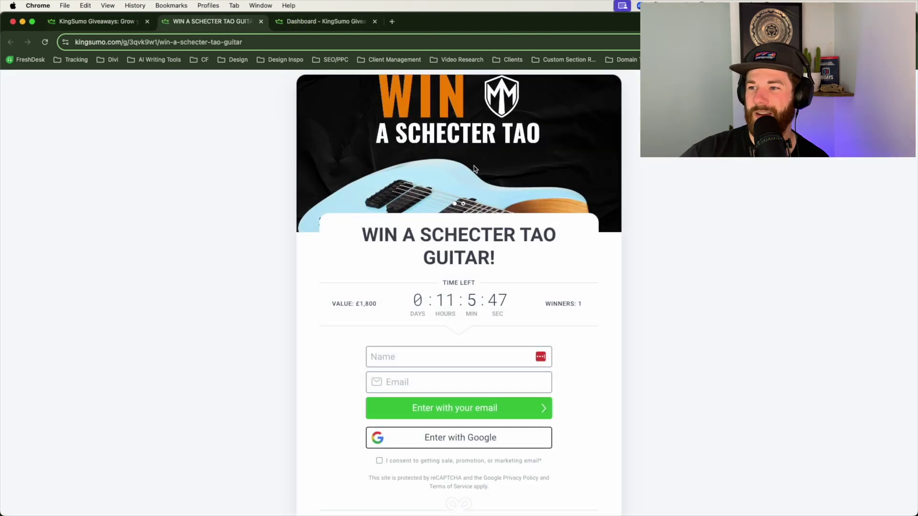
{"action": "scroll", "coordinate": [690, 432], "scroll_direction": "down", "scroll_amount": 5}
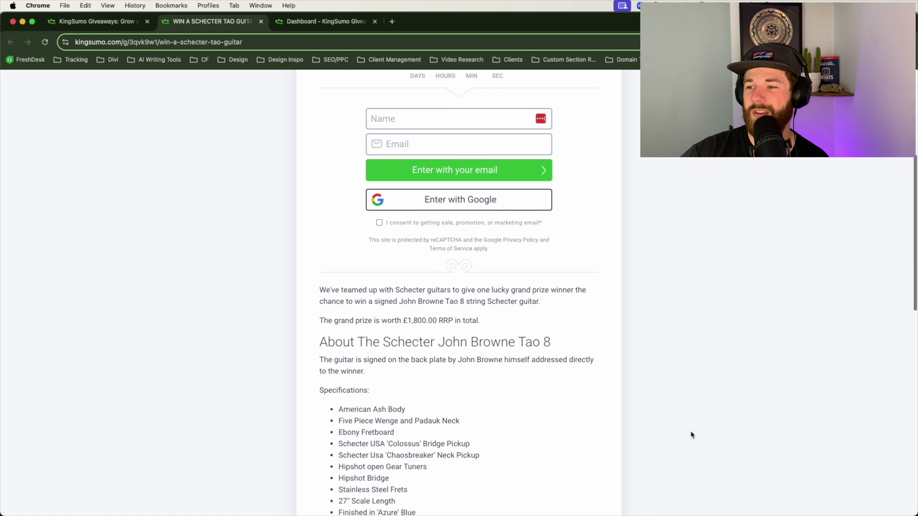
{"action": "scroll", "coordinate": [641, 424], "scroll_direction": "down", "scroll_amount": 10}
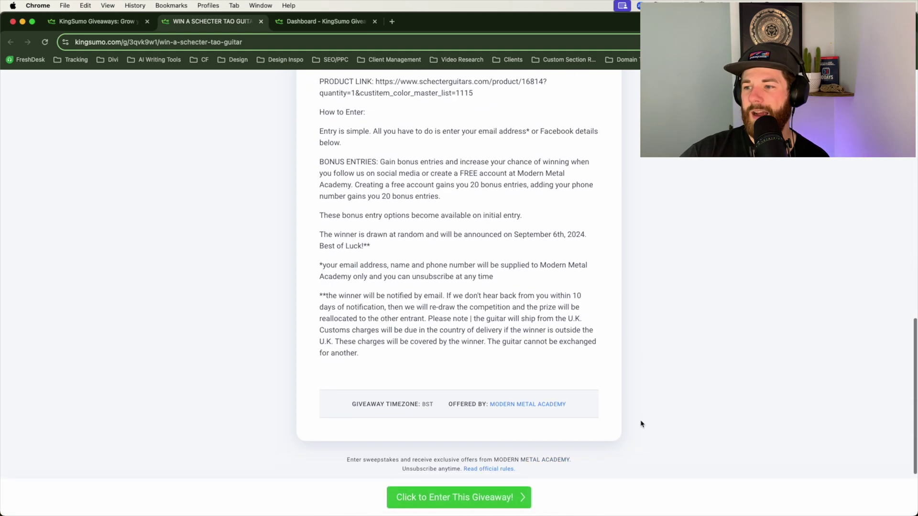
{"action": "scroll", "coordinate": [459, 329], "scroll_direction": "up", "scroll_amount": 6}
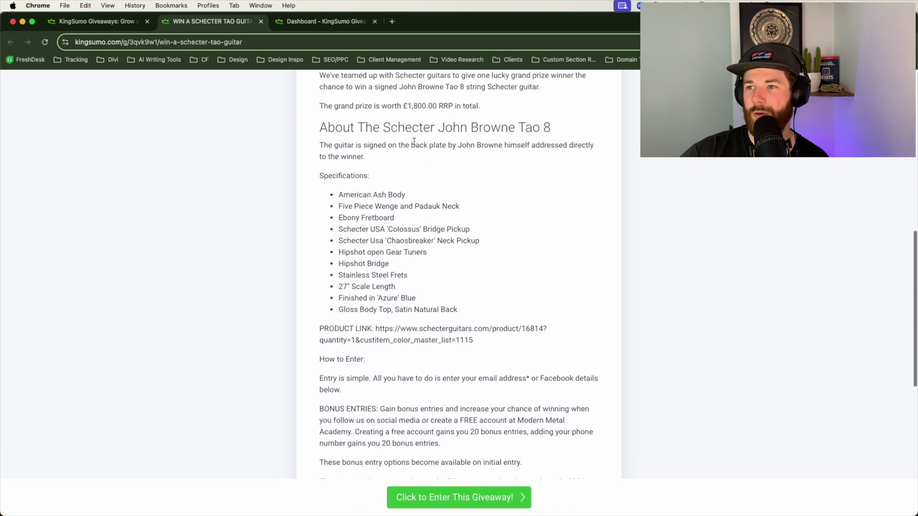
{"action": "scroll", "coordinate": [402, 143], "scroll_direction": "up", "scroll_amount": 4}
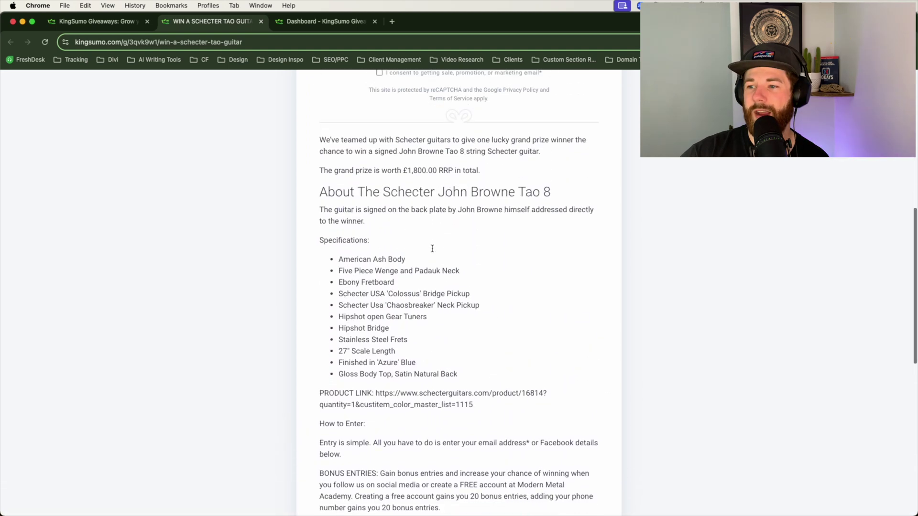
{"action": "scroll", "coordinate": [388, 313], "scroll_direction": "up", "scroll_amount": 4}
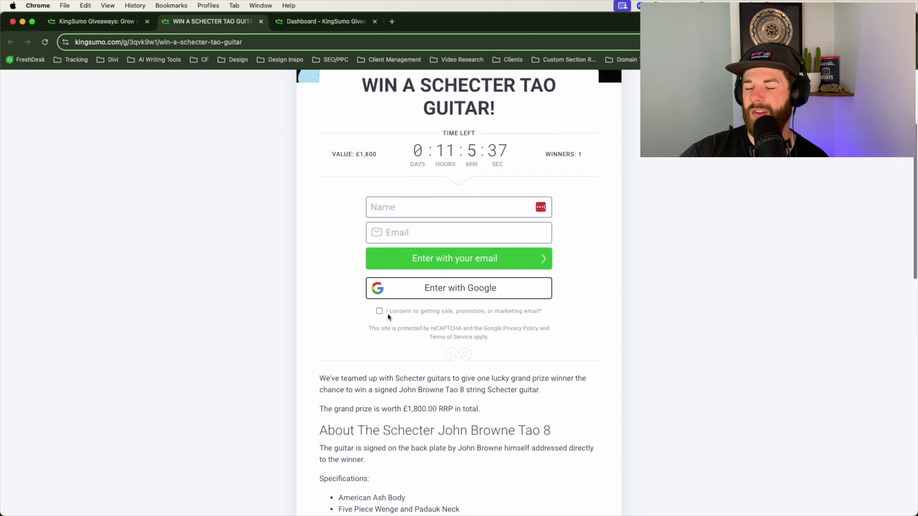
{"action": "scroll", "coordinate": [333, 315], "scroll_direction": "up", "scroll_amount": 2}
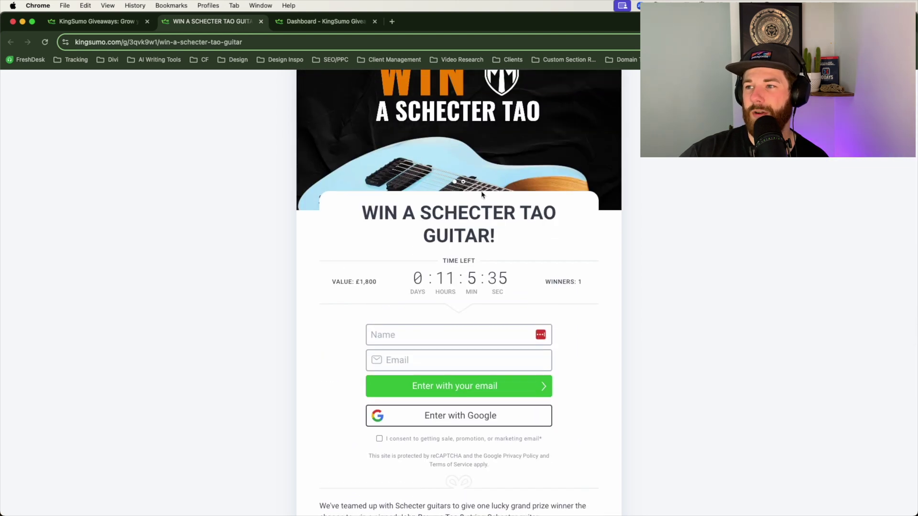
{"action": "scroll", "coordinate": [463, 184], "scroll_direction": "up", "scroll_amount": 1}
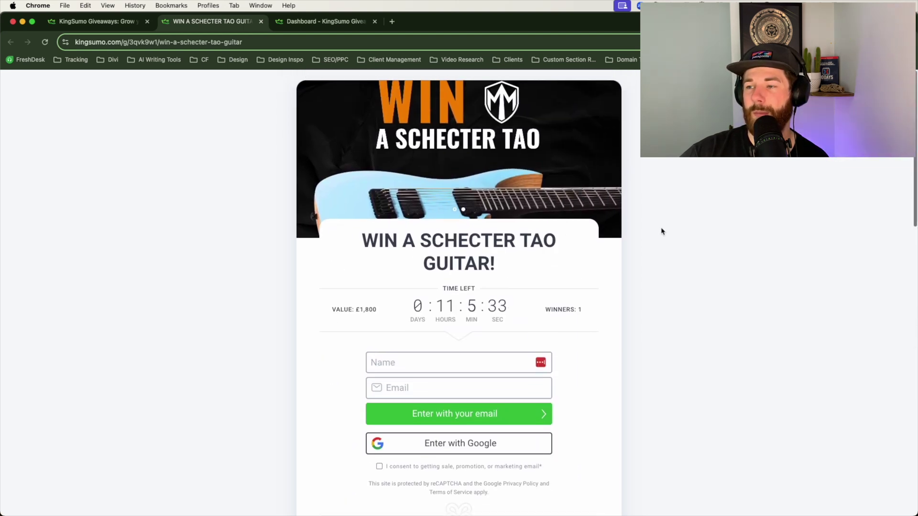
{"action": "scroll", "coordinate": [688, 244], "scroll_direction": "down", "scroll_amount": 3}
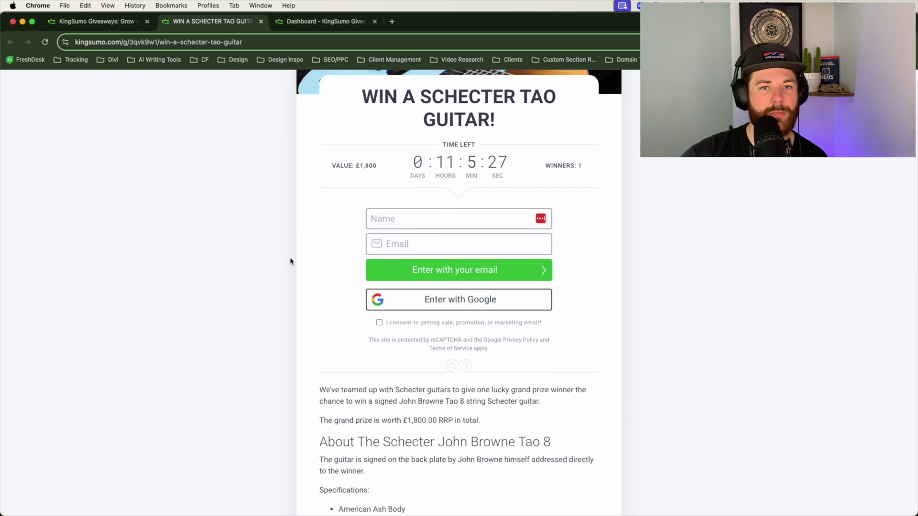
{"action": "scroll", "coordinate": [290, 261], "scroll_direction": "up", "scroll_amount": 3}
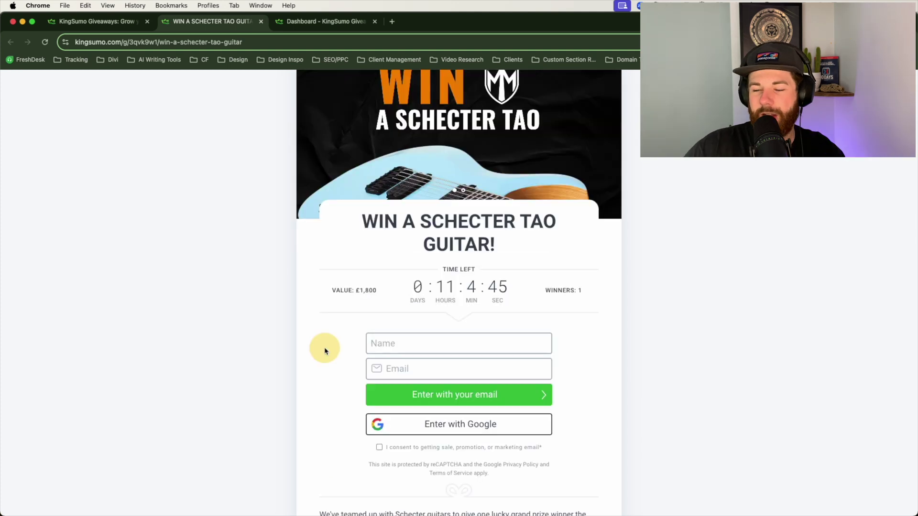
Step: Enter the Schecter giveaway with the entrant's name and email, then review the bonus entry actions
{"action": "left_click", "coordinate": [410, 347]}
{"action": "type", "text": "Tyson"}
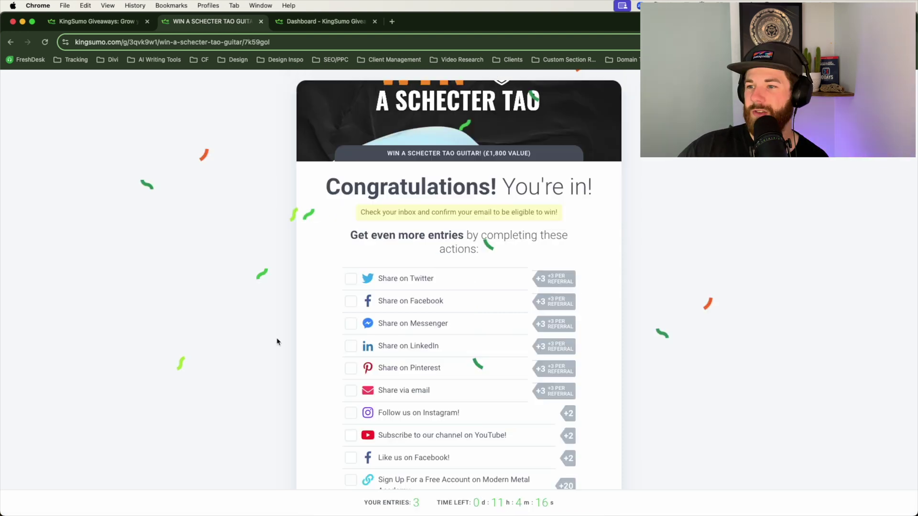
{"action": "scroll", "coordinate": [610, 455], "scroll_direction": "down", "scroll_amount": 3}
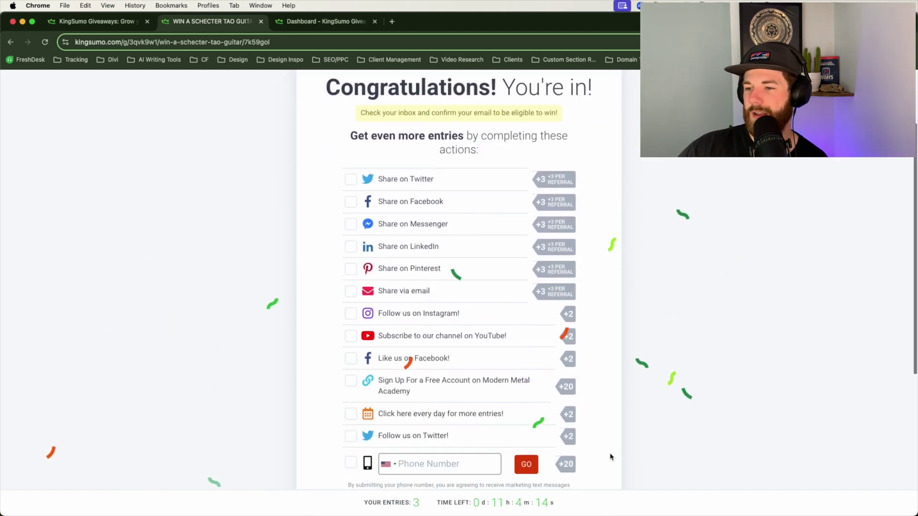
{"action": "scroll", "coordinate": [604, 449], "scroll_direction": "up", "scroll_amount": 2}
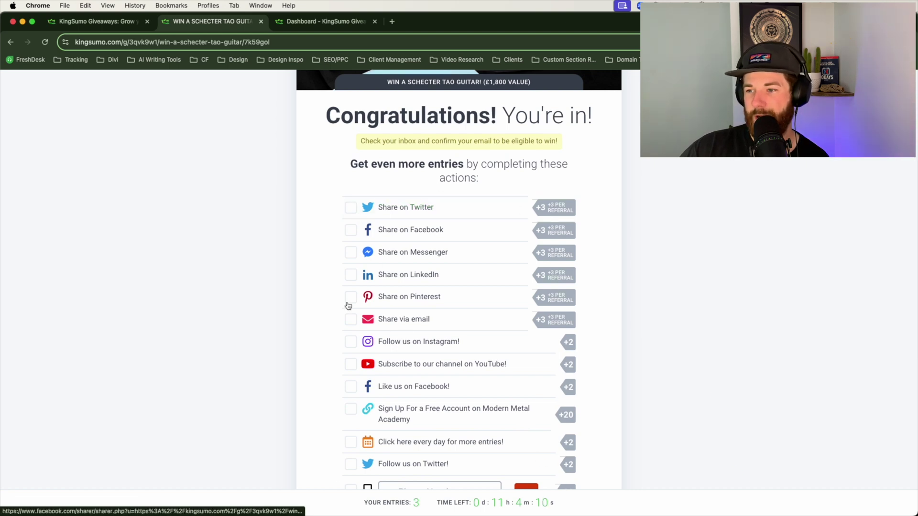
{"action": "scroll", "coordinate": [431, 293], "scroll_direction": "down", "scroll_amount": 2}
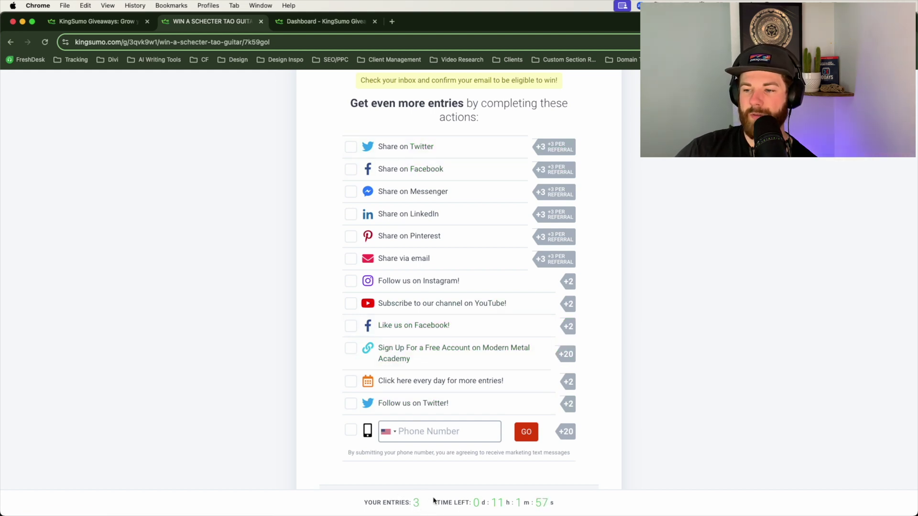
Step: Like the Modern Metal Academy Facebook page for the bonus entry, then close the Facebook tab
{"action": "left_click", "coordinate": [391, 330]}
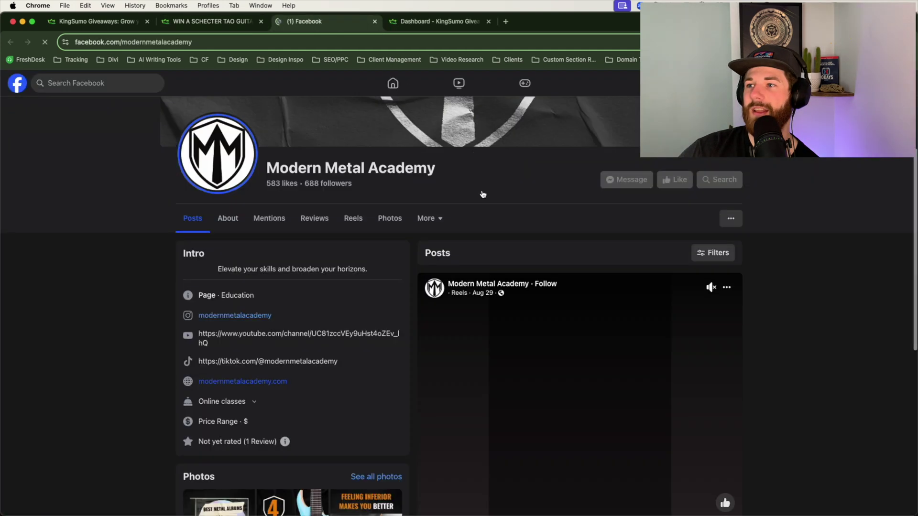
{"action": "left_click", "coordinate": [665, 187]}
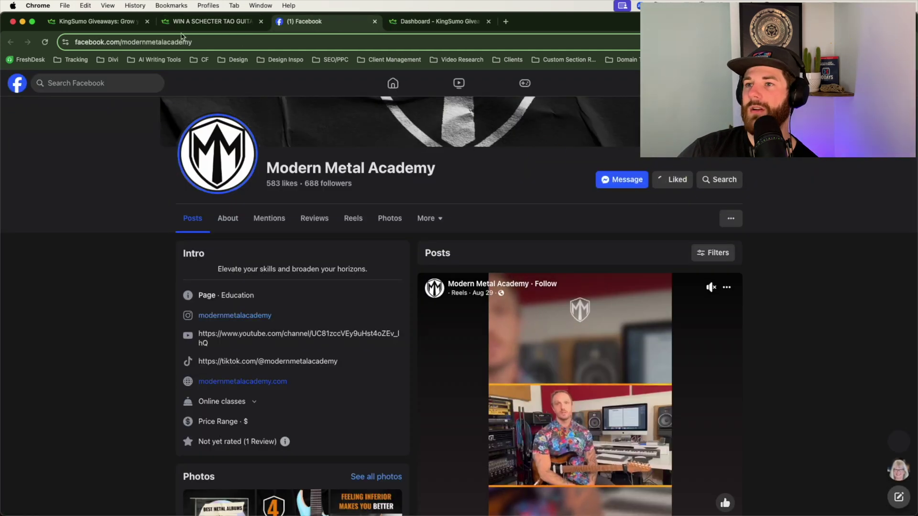
{"action": "left_click", "coordinate": [374, 22]}
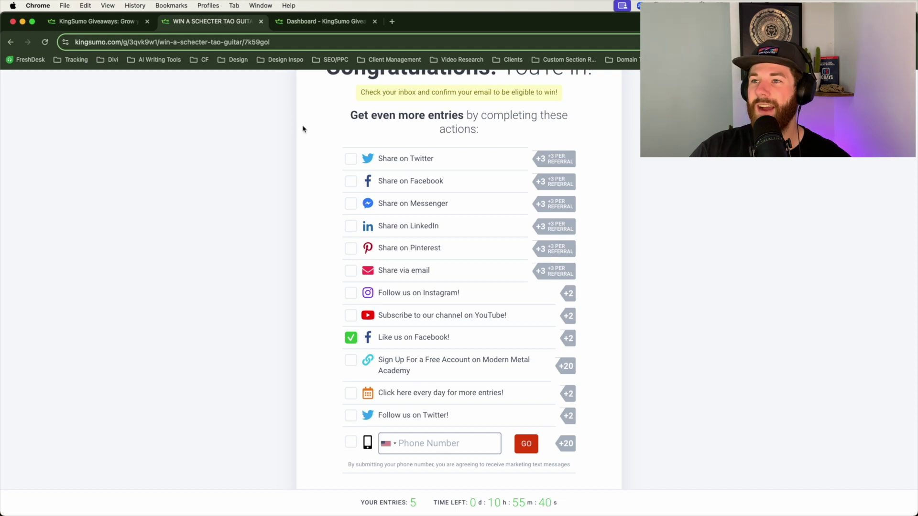
Step: Switch to the dashboard and briefly open, then dismiss, the newest giveaway's Promote actions
{"action": "left_click", "coordinate": [309, 22]}
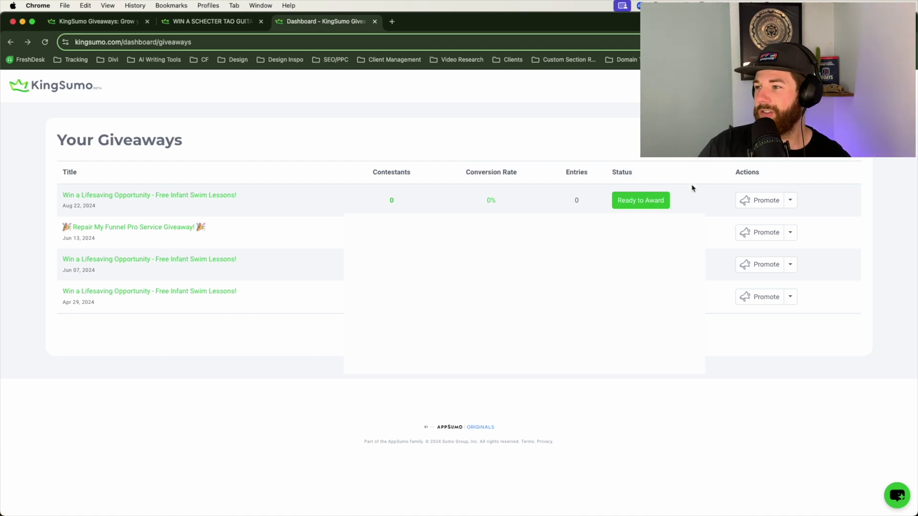
{"action": "left_click", "coordinate": [791, 200]}
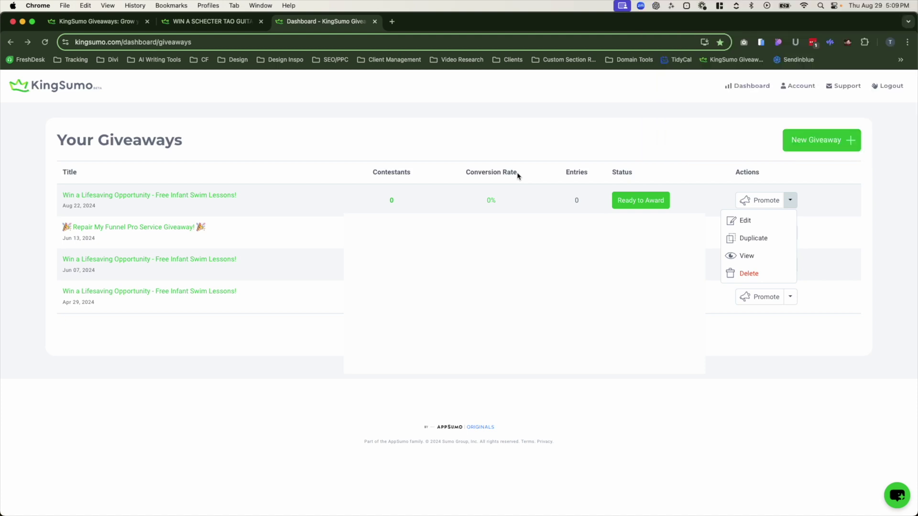
{"action": "left_click", "coordinate": [746, 91]}
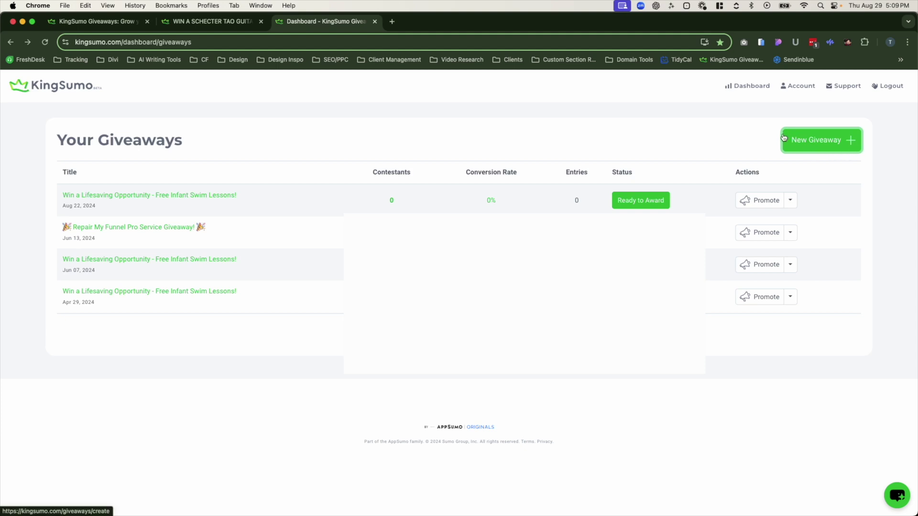
Step: Start a new giveaway and scroll through the Create Giveaway form's sections
{"action": "left_click", "coordinate": [815, 141]}
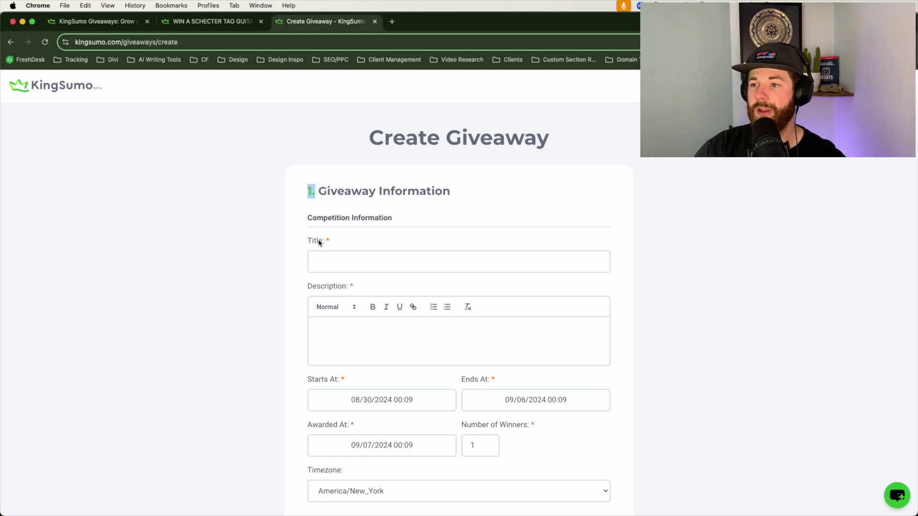
{"action": "left_click", "coordinate": [270, 192]}
{"action": "scroll", "coordinate": [389, 267], "scroll_direction": "down", "scroll_amount": 3}
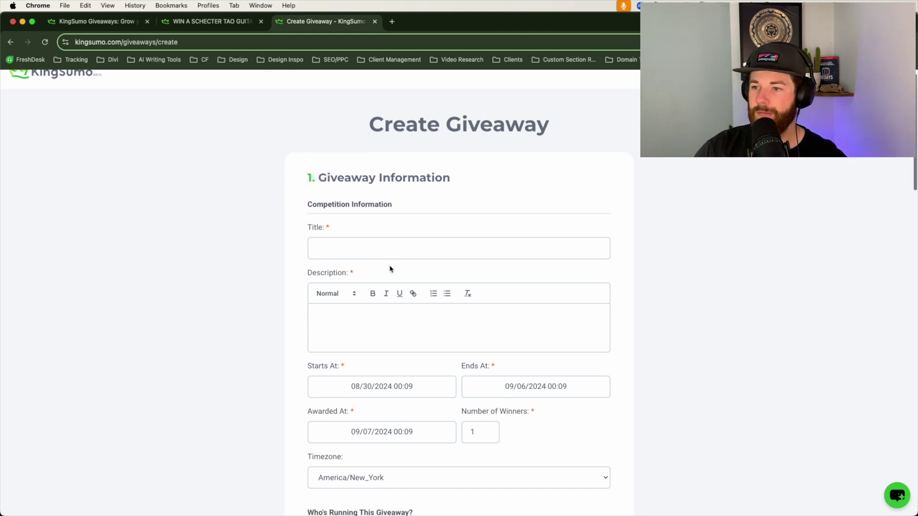
{"action": "scroll", "coordinate": [402, 238], "scroll_direction": "down", "scroll_amount": 2}
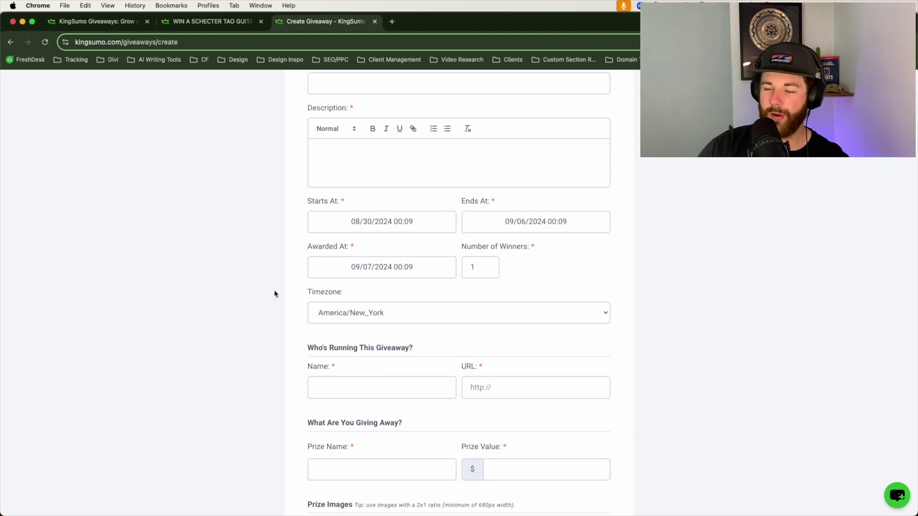
{"action": "scroll", "coordinate": [320, 277], "scroll_direction": "down", "scroll_amount": 7}
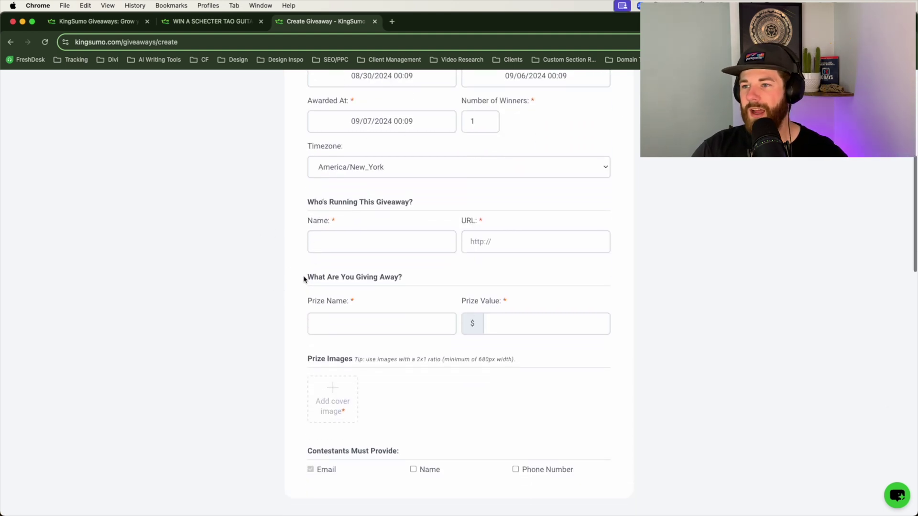
{"action": "scroll", "coordinate": [304, 283], "scroll_direction": "down", "scroll_amount": 9}
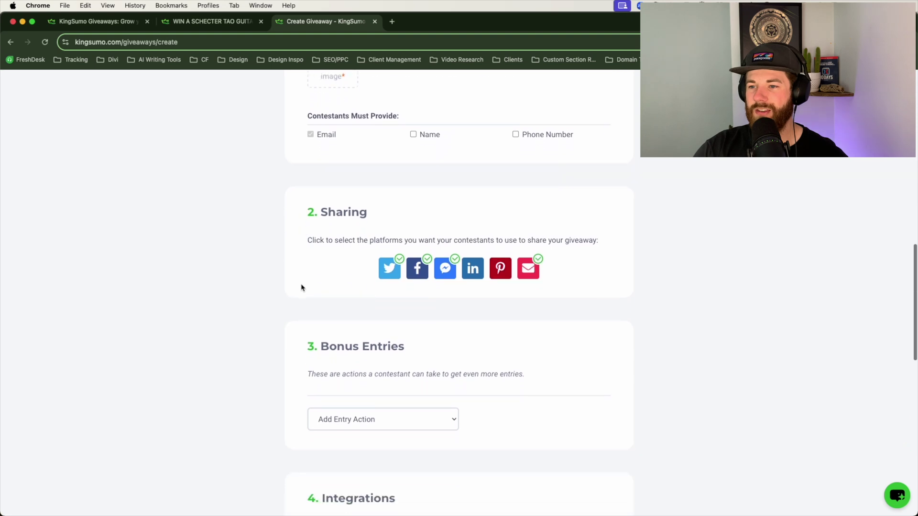
{"action": "scroll", "coordinate": [301, 287], "scroll_direction": "down", "scroll_amount": 5}
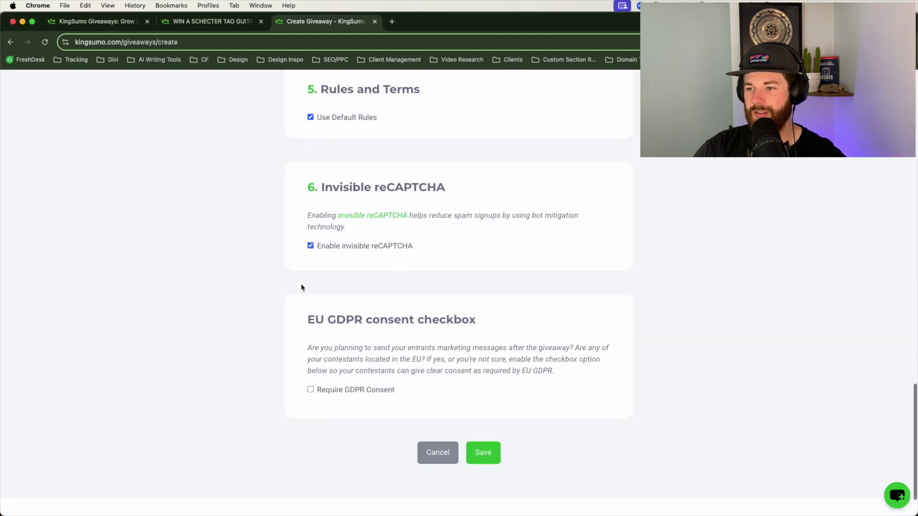
{"action": "scroll", "coordinate": [318, 258], "scroll_direction": "up", "scroll_amount": 10}
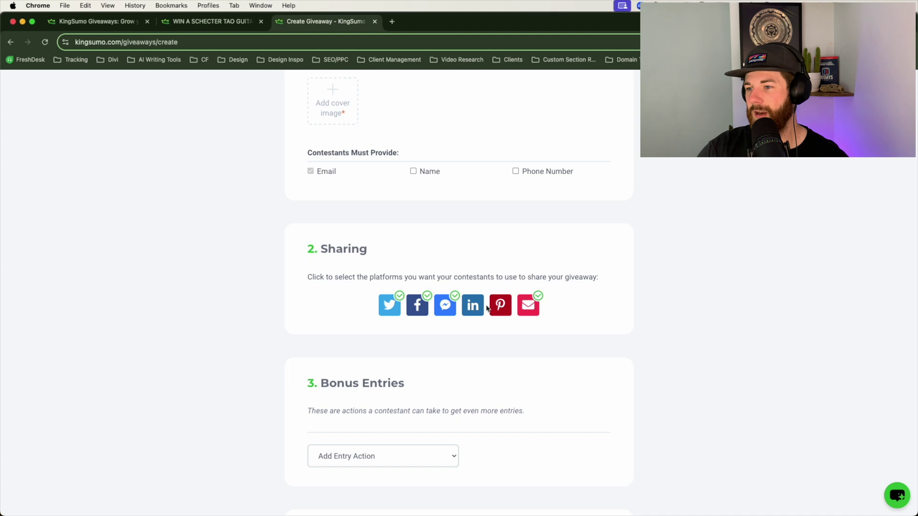
{"action": "left_click", "coordinate": [499, 313]}
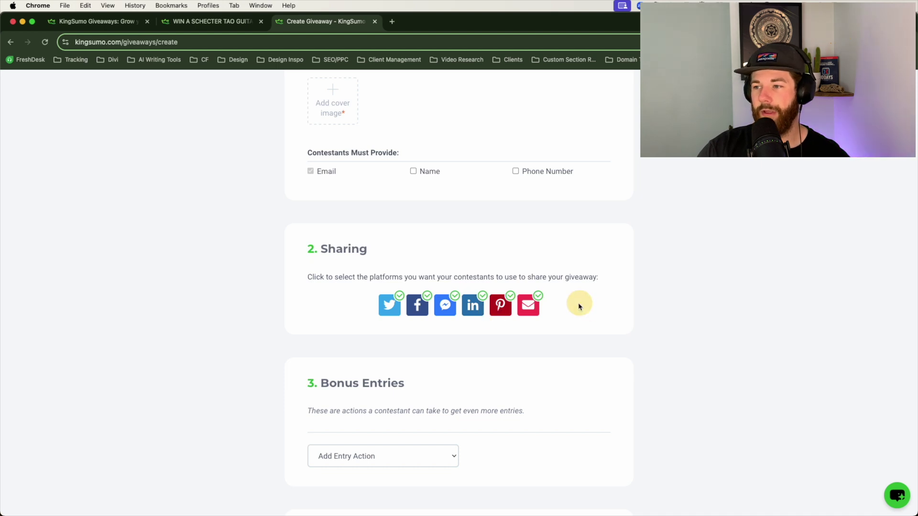
{"action": "left_click", "coordinate": [203, 21]}
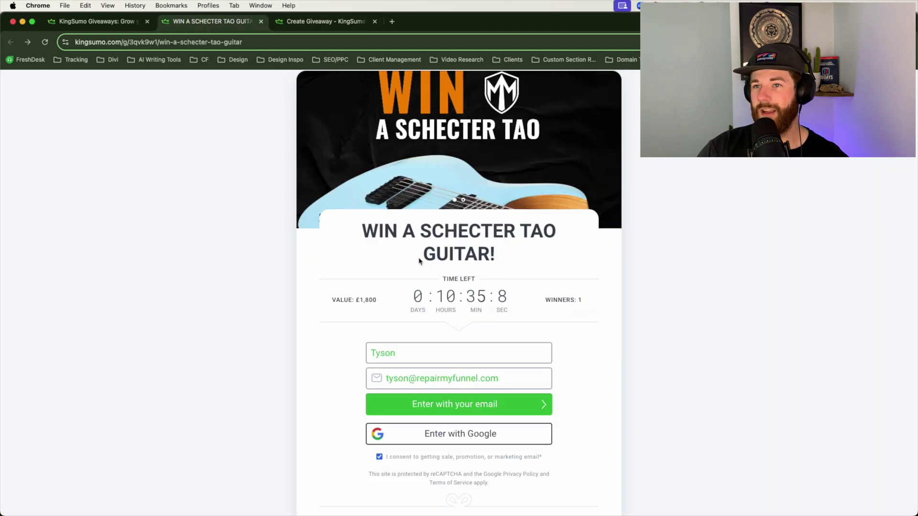
{"action": "left_click", "coordinate": [26, 43]}
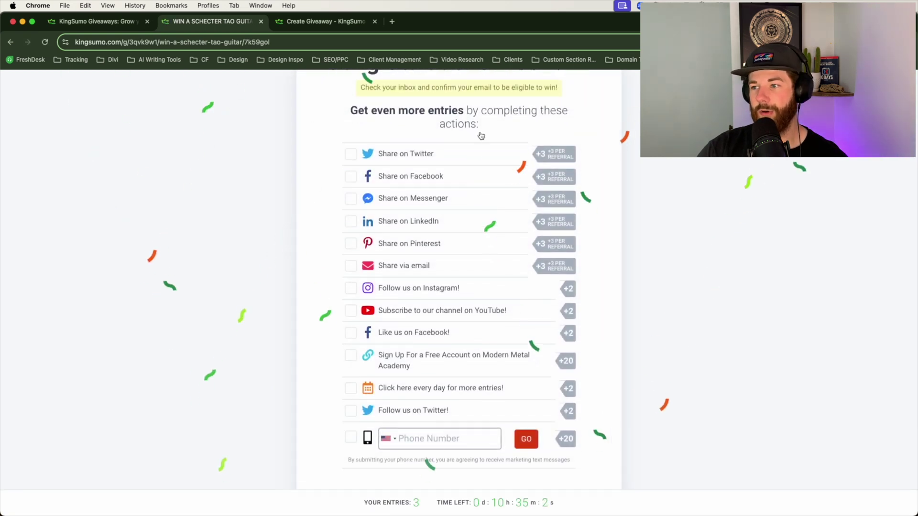
{"action": "key", "text": "ctrl+Tab"}
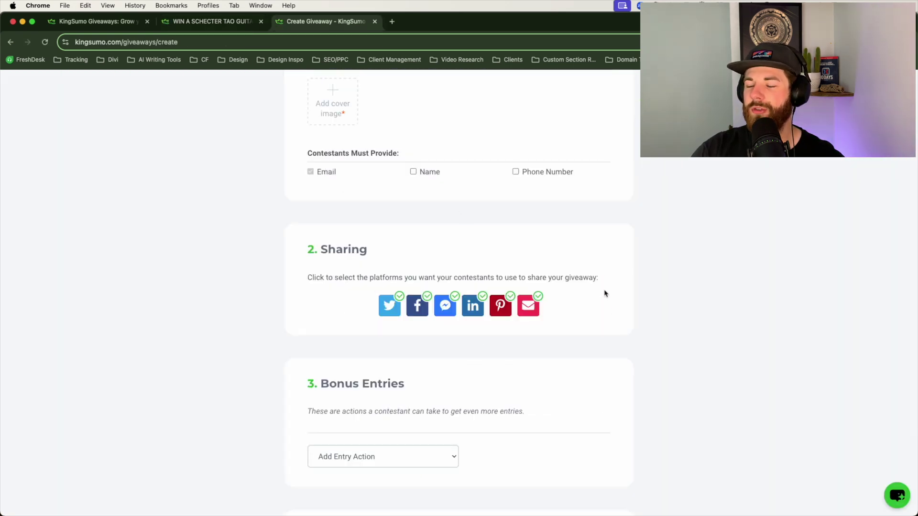
{"action": "scroll", "coordinate": [382, 341], "scroll_direction": "down", "scroll_amount": 4}
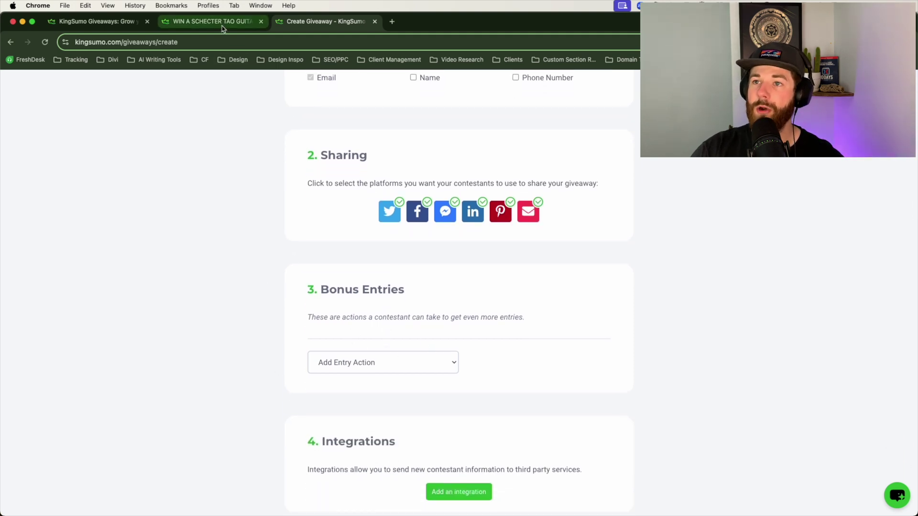
{"action": "left_click", "coordinate": [211, 21]}
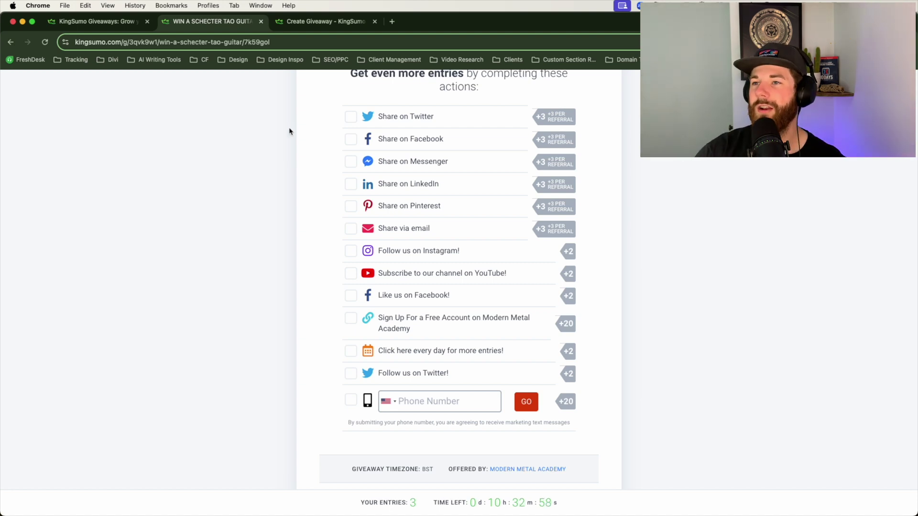
{"action": "left_click", "coordinate": [298, 21]}
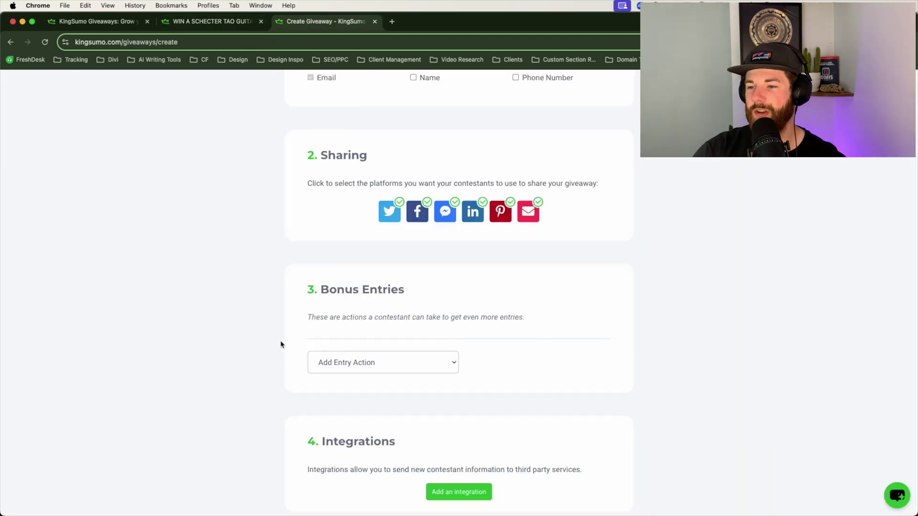
{"action": "left_click", "coordinate": [416, 366]}
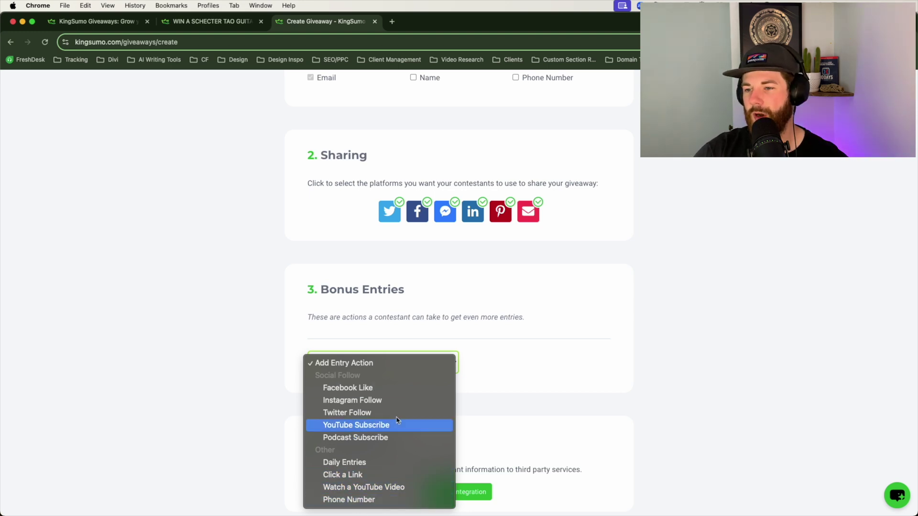
{"action": "left_click", "coordinate": [617, 377]}
{"action": "scroll", "coordinate": [601, 375], "scroll_direction": "up", "scroll_amount": 1}
{"action": "scroll", "coordinate": [488, 408], "scroll_direction": "down", "scroll_amount": 1}
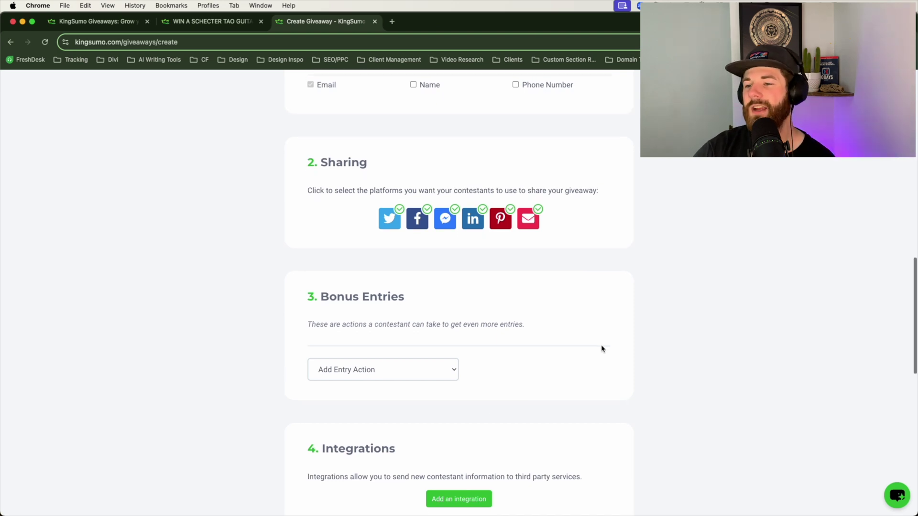
{"action": "scroll", "coordinate": [573, 354], "scroll_direction": "down", "scroll_amount": 5}
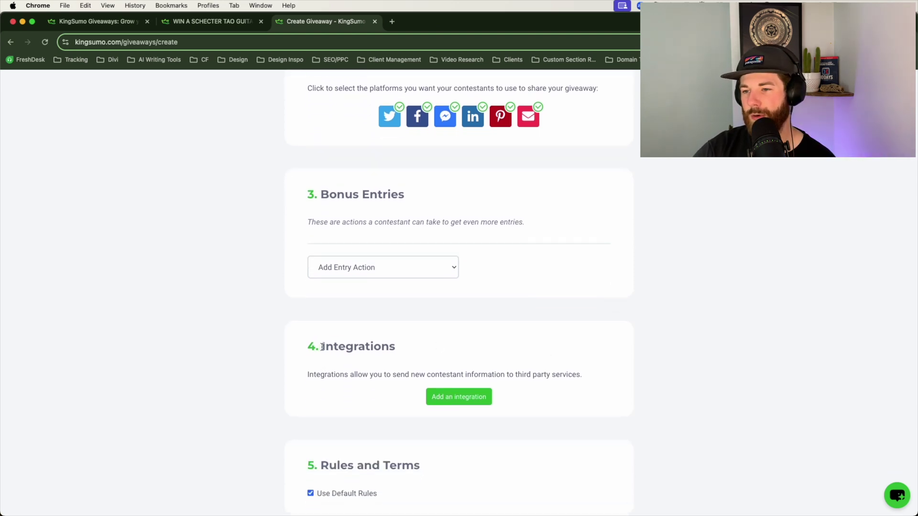
{"action": "left_click_drag", "start_coordinate": [322, 346], "coordinate": [395, 352]}
{"action": "left_click", "coordinate": [588, 354]}
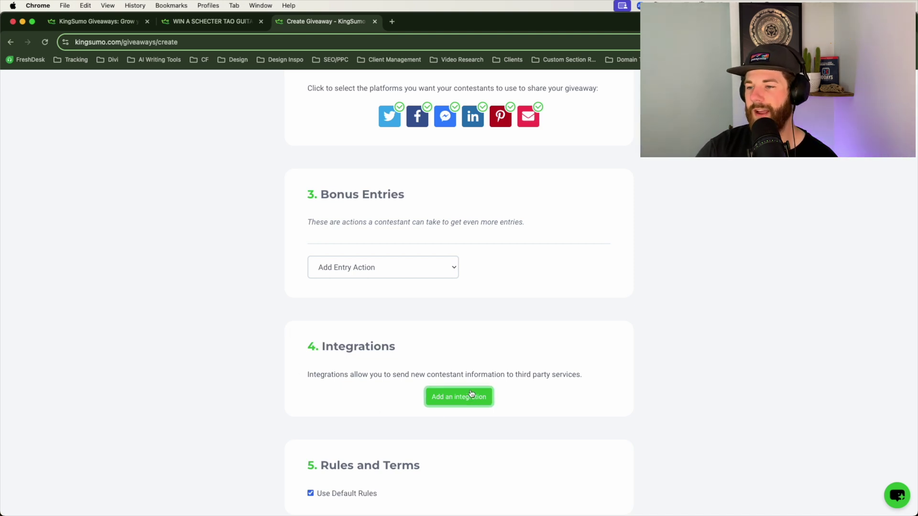
Step: Open Account Integrations in a new tab, click Update Integrations, and return to the giveaway form
{"action": "left_click", "coordinate": [461, 396]}
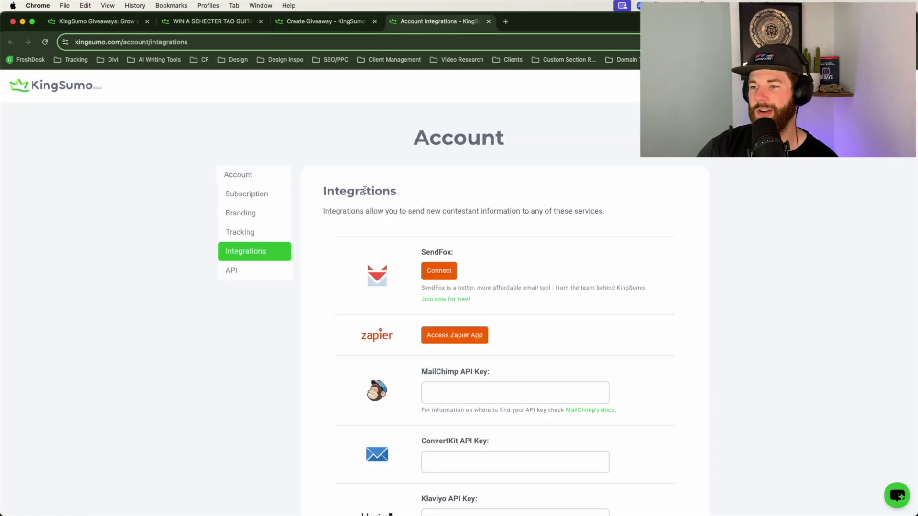
{"action": "scroll", "coordinate": [420, 302], "scroll_direction": "down", "scroll_amount": 2}
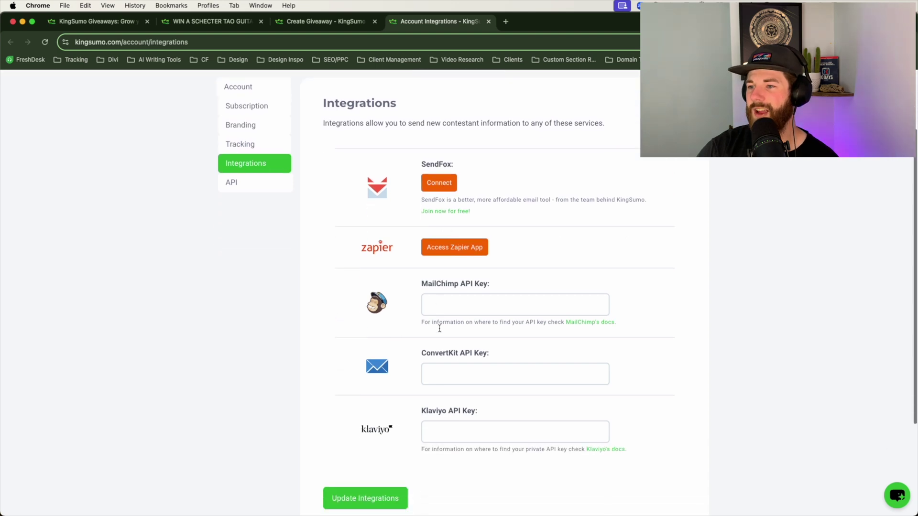
{"action": "scroll", "coordinate": [440, 328], "scroll_direction": "down", "scroll_amount": 1}
{"action": "left_click", "coordinate": [340, 472]}
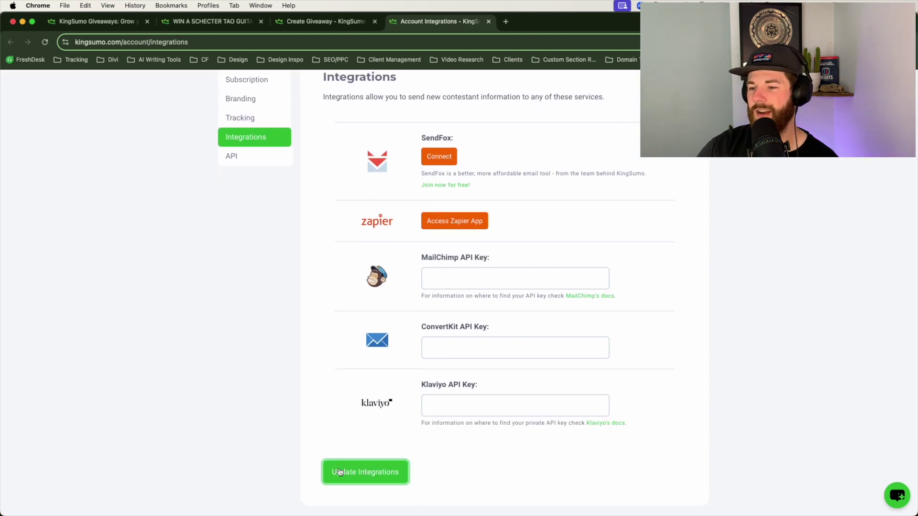
{"action": "left_click", "coordinate": [330, 22]}
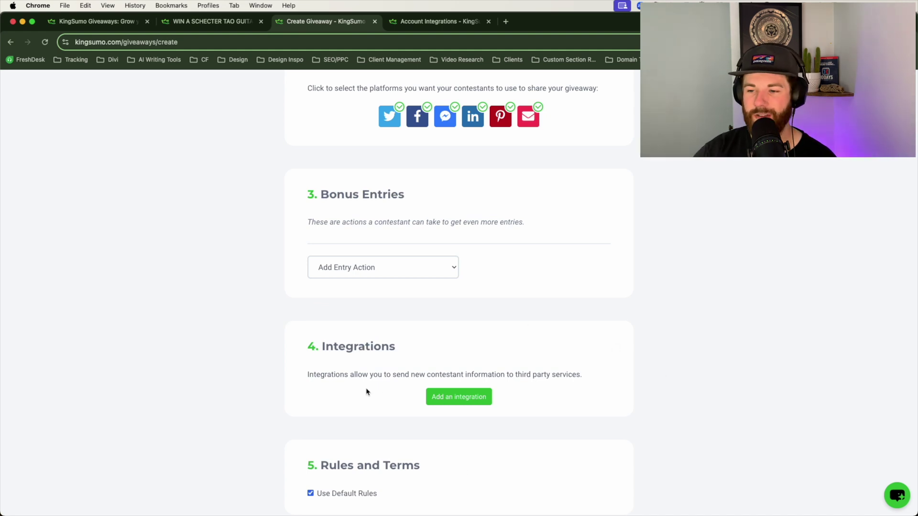
{"action": "scroll", "coordinate": [367, 391], "scroll_direction": "down", "scroll_amount": 5}
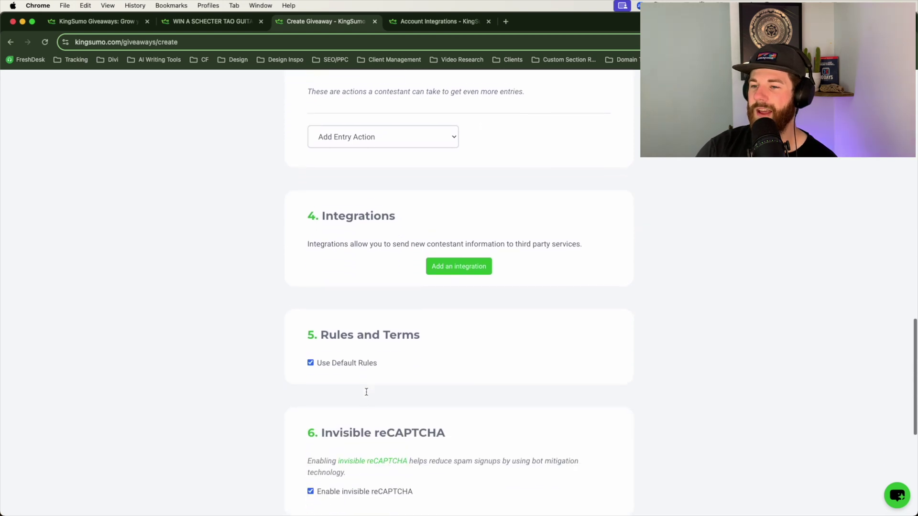
{"action": "scroll", "coordinate": [454, 344], "scroll_direction": "down", "scroll_amount": 1}
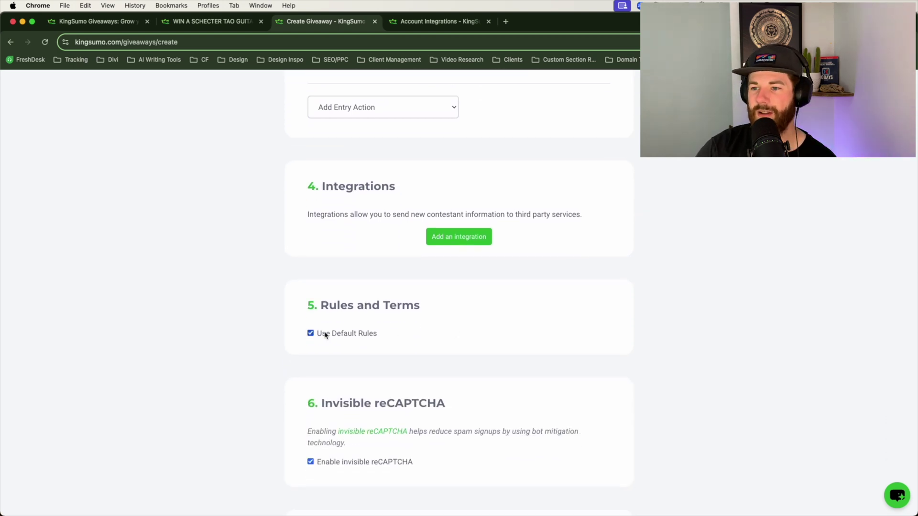
{"action": "left_click", "coordinate": [310, 334]}
{"action": "scroll", "coordinate": [368, 379], "scroll_direction": "down", "scroll_amount": 1}
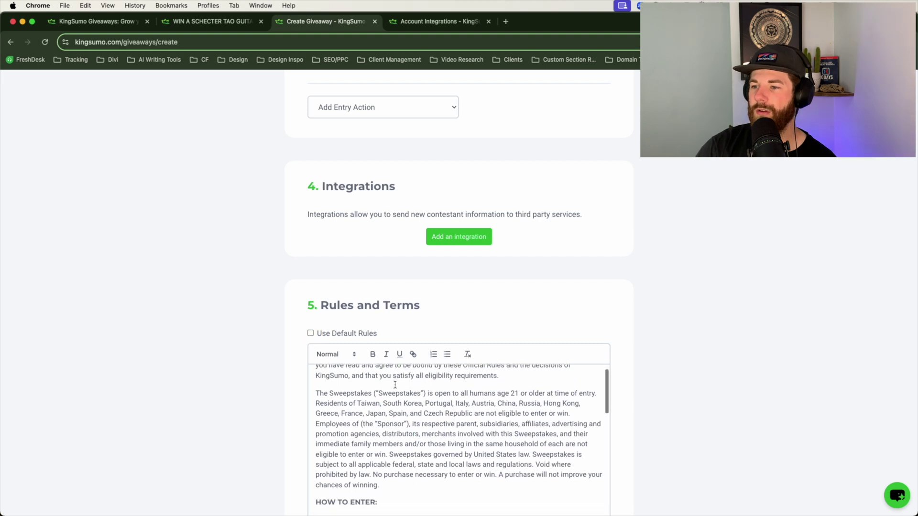
{"action": "scroll", "coordinate": [368, 379], "scroll_direction": "up", "scroll_amount": 1}
{"action": "scroll", "coordinate": [671, 320], "scroll_direction": "down", "scroll_amount": 2}
{"action": "scroll", "coordinate": [424, 375], "scroll_direction": "down", "scroll_amount": 3}
{"action": "scroll", "coordinate": [423, 354], "scroll_direction": "up", "scroll_amount": 2}
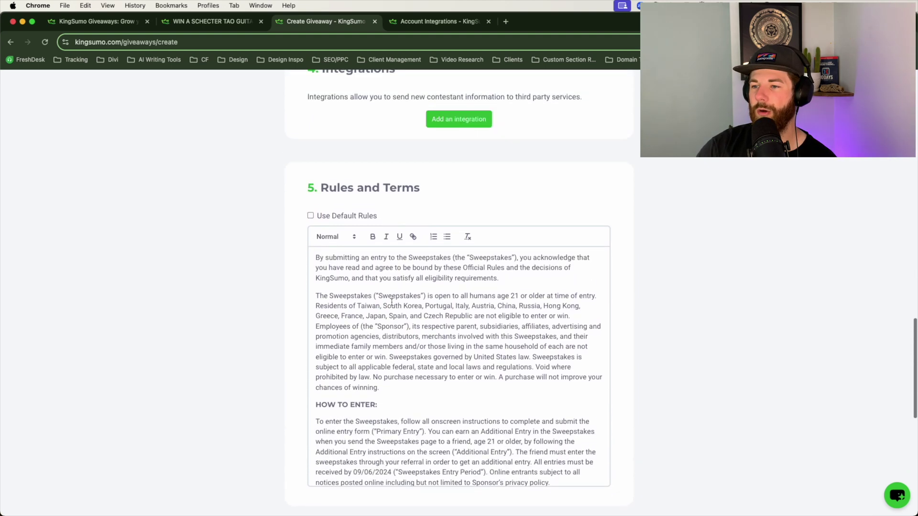
{"action": "scroll", "coordinate": [423, 333], "scroll_direction": "down", "scroll_amount": 3}
{"action": "scroll", "coordinate": [424, 333], "scroll_direction": "down", "scroll_amount": 15}
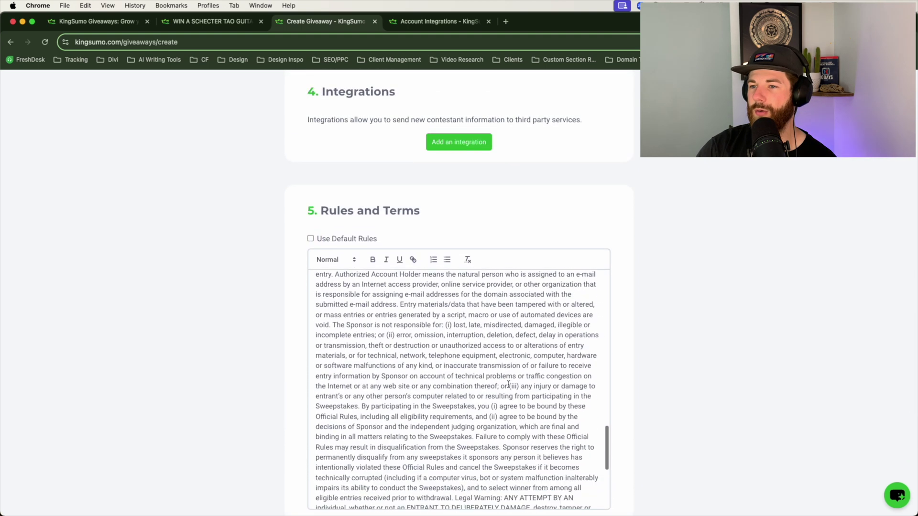
{"action": "scroll", "coordinate": [509, 384], "scroll_direction": "down", "scroll_amount": 6}
{"action": "scroll", "coordinate": [660, 299], "scroll_direction": "up", "scroll_amount": 10}
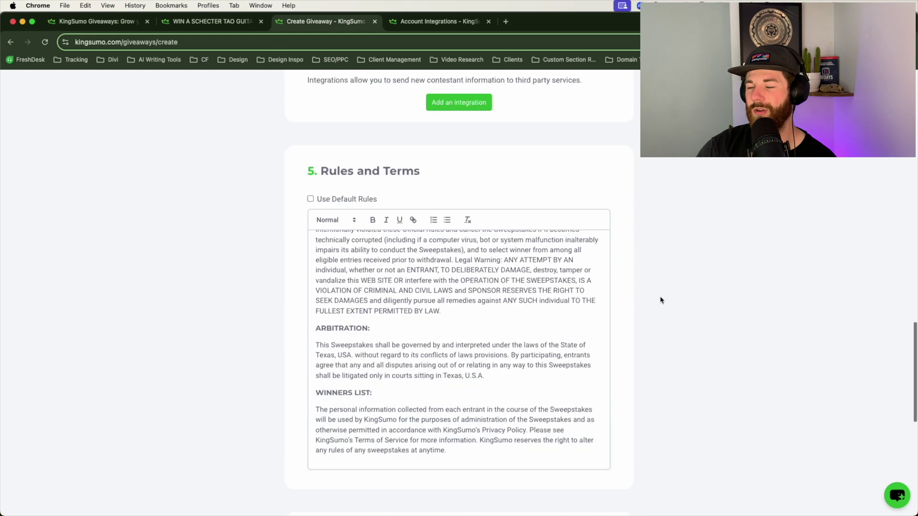
{"action": "scroll", "coordinate": [650, 344], "scroll_direction": "down", "scroll_amount": 5}
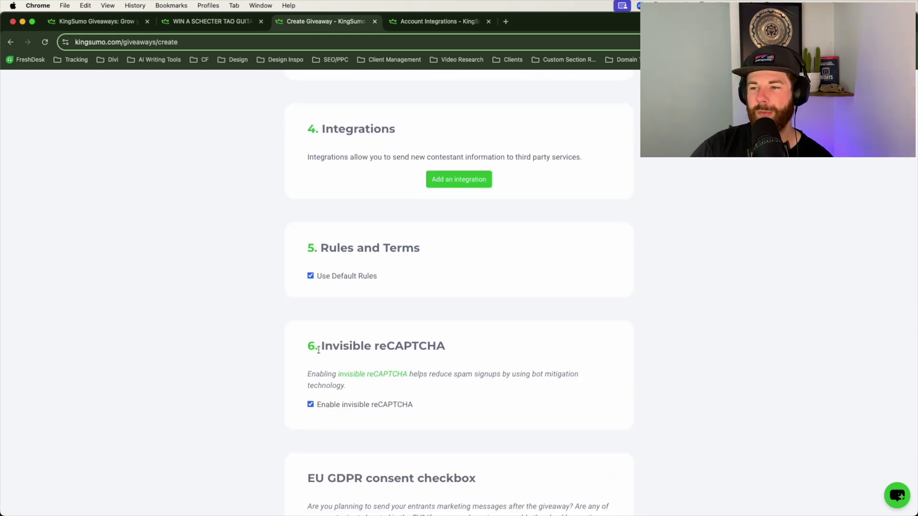
{"action": "left_click_drag", "start_coordinate": [318, 349], "coordinate": [461, 345]}
{"action": "left_click", "coordinate": [640, 352]}
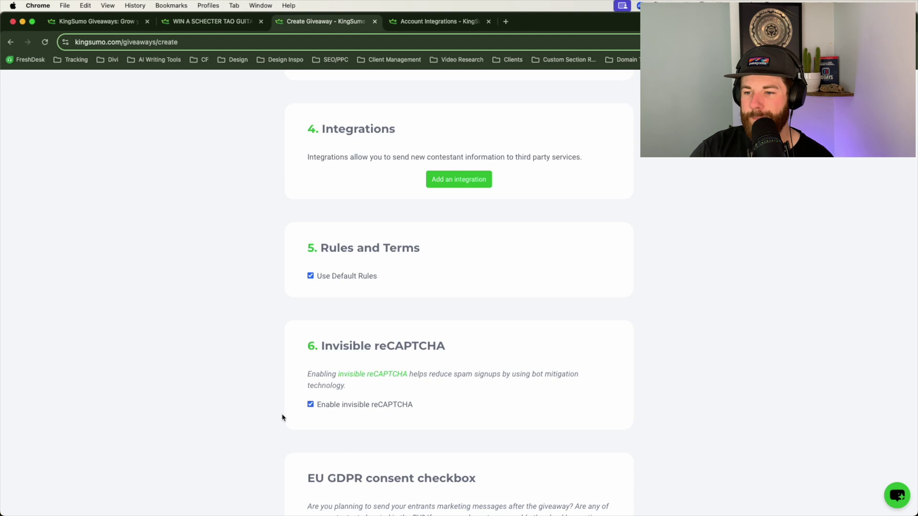
{"action": "scroll", "coordinate": [282, 417], "scroll_direction": "down", "scroll_amount": 4}
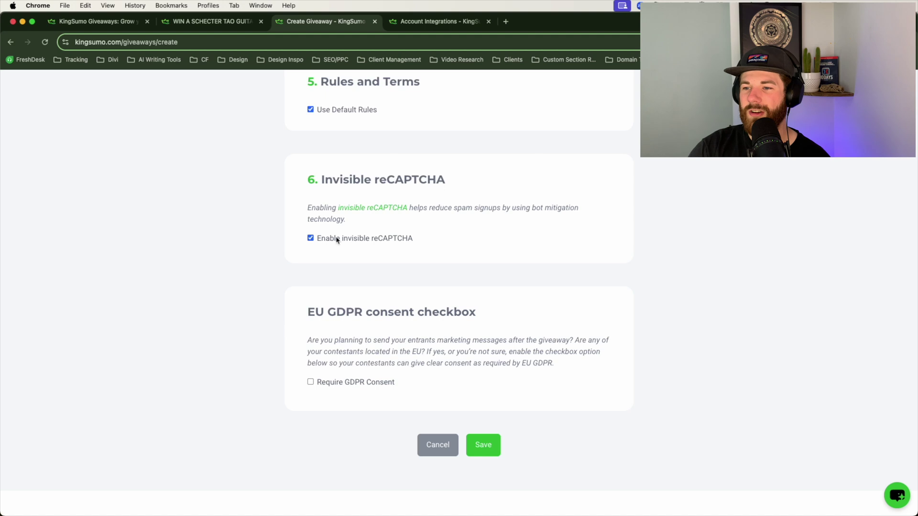
Step: Check the guitar giveaway's sign-up page in the other tab
{"action": "left_click", "coordinate": [210, 21]}
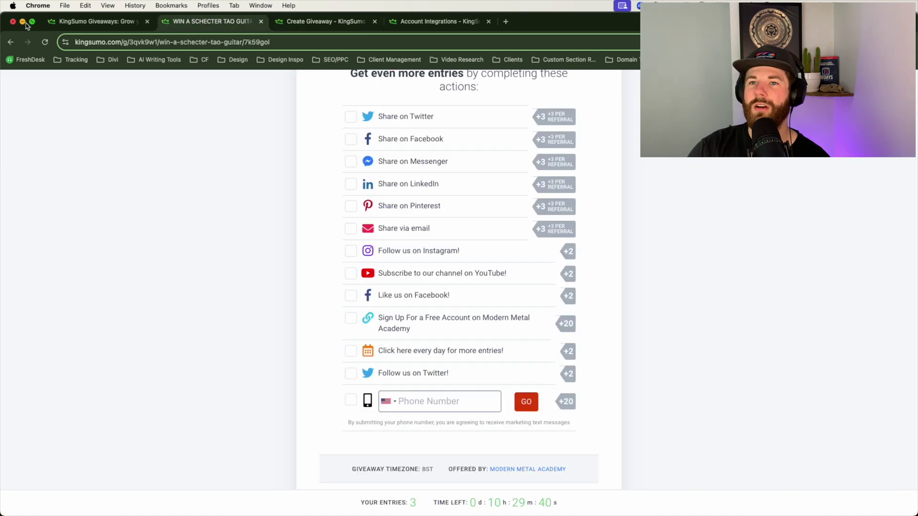
{"action": "left_click", "coordinate": [13, 46]}
{"action": "scroll", "coordinate": [497, 349], "scroll_direction": "down", "scroll_amount": 5}
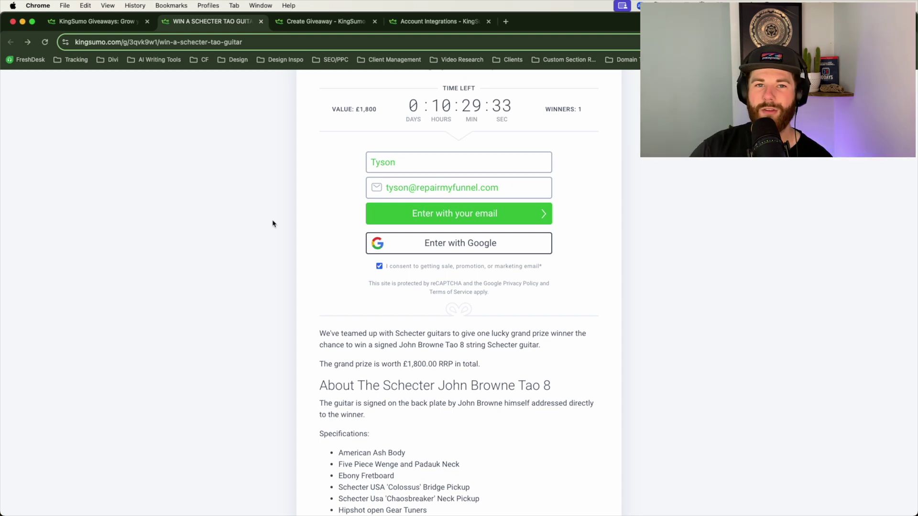
Step: On the Create Giveaway form, tick Require GDPR Consent and then untick it again
{"action": "left_click", "coordinate": [316, 21]}
{"action": "left_click", "coordinate": [310, 383]}
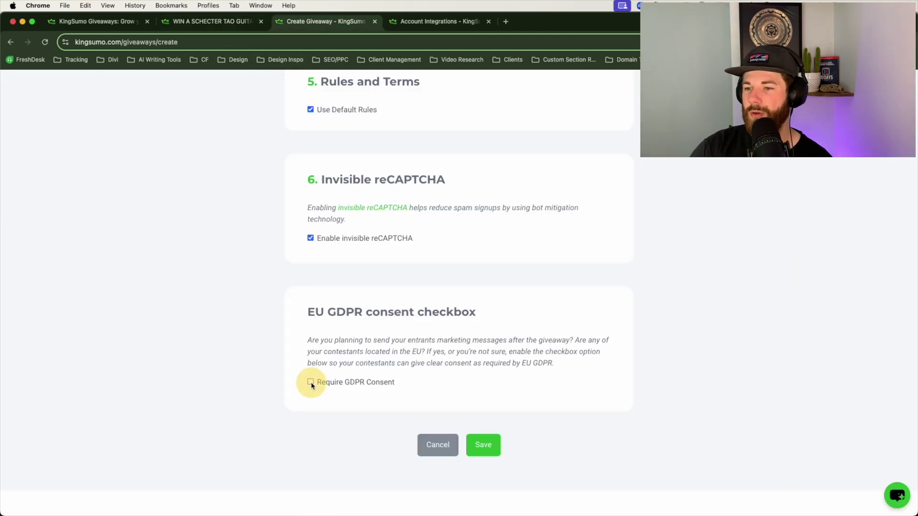
{"action": "left_click", "coordinate": [310, 382]}
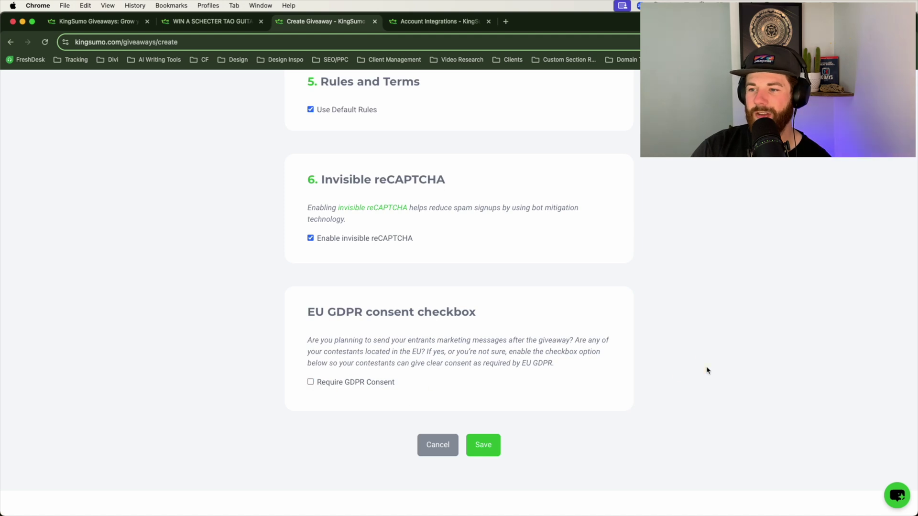
{"action": "scroll", "coordinate": [669, 354], "scroll_direction": "down", "scroll_amount": 2}
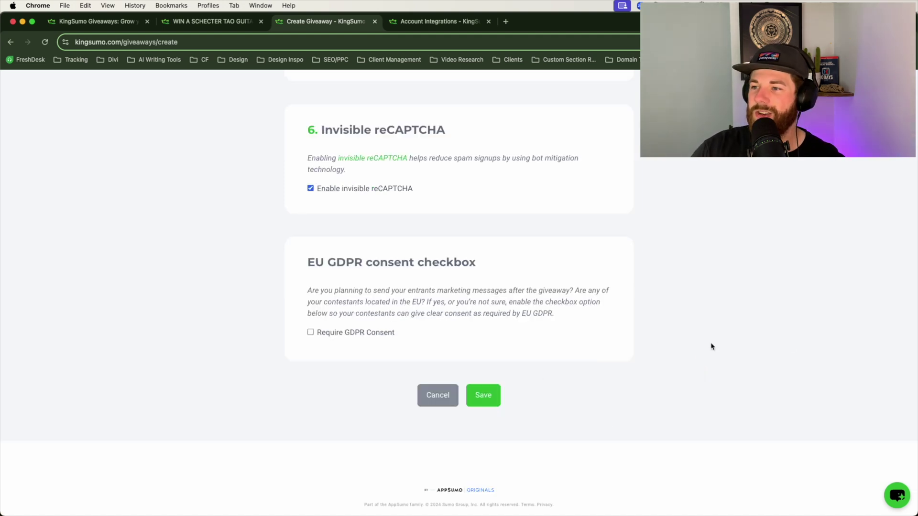
{"action": "scroll", "coordinate": [711, 346], "scroll_direction": "up", "scroll_amount": 20}
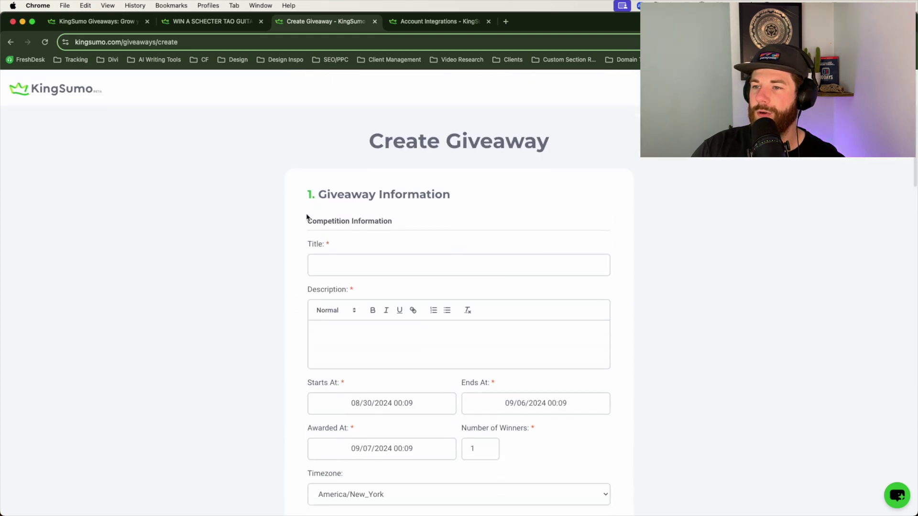
{"action": "triple_click", "coordinate": [540, 197]}
{"action": "left_click", "coordinate": [563, 205]}
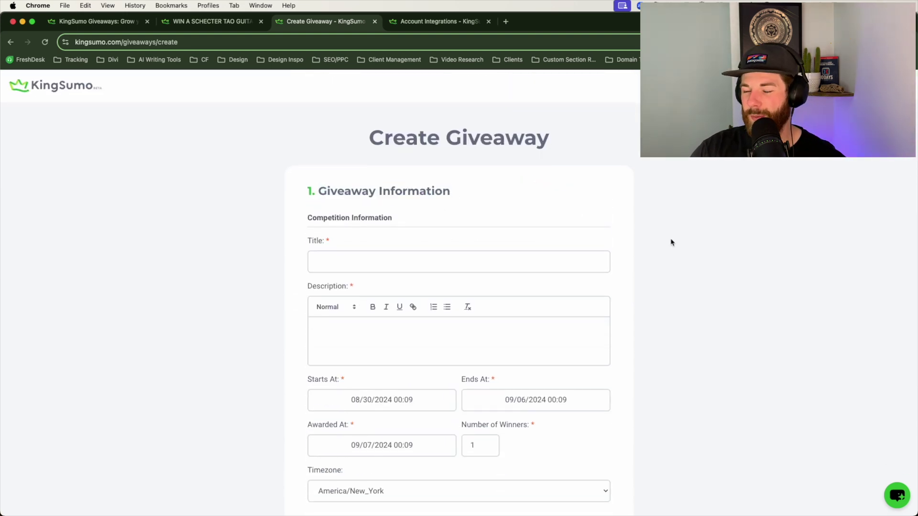
{"action": "scroll", "coordinate": [669, 242], "scroll_direction": "down", "scroll_amount": 3}
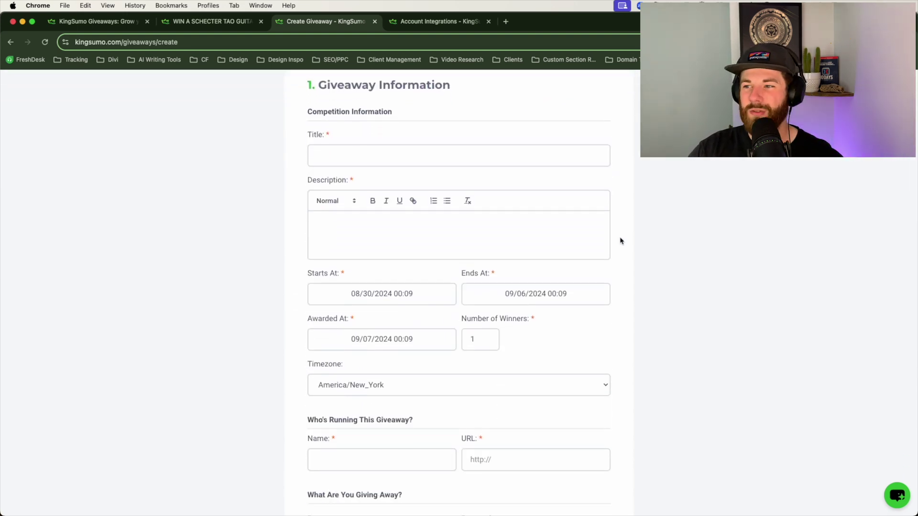
{"action": "scroll", "coordinate": [622, 241], "scroll_direction": "down", "scroll_amount": 1}
{"action": "scroll", "coordinate": [621, 240], "scroll_direction": "up", "scroll_amount": 3}
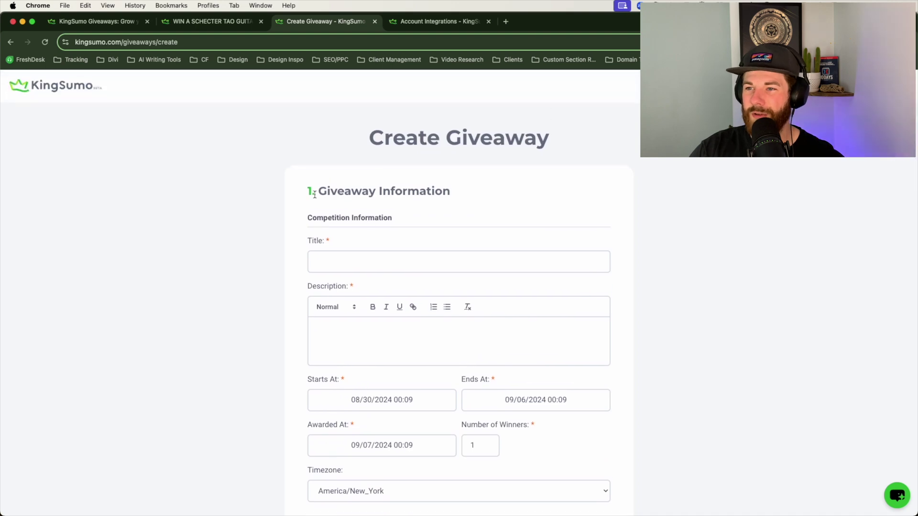
{"action": "scroll", "coordinate": [315, 195], "scroll_direction": "down", "scroll_amount": 1}
{"action": "scroll", "coordinate": [496, 187], "scroll_direction": "down", "scroll_amount": 1}
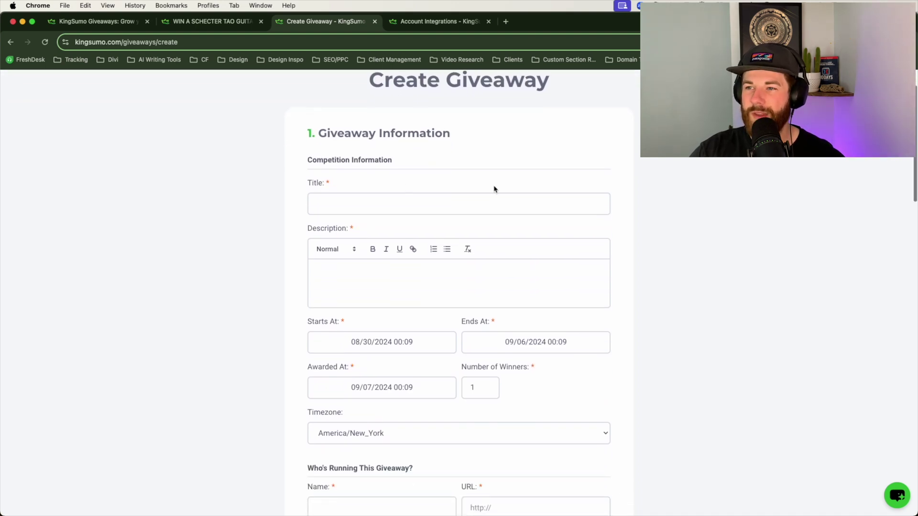
{"action": "left_click", "coordinate": [201, 19]}
{"action": "scroll", "coordinate": [431, 230], "scroll_direction": "up", "scroll_amount": 10}
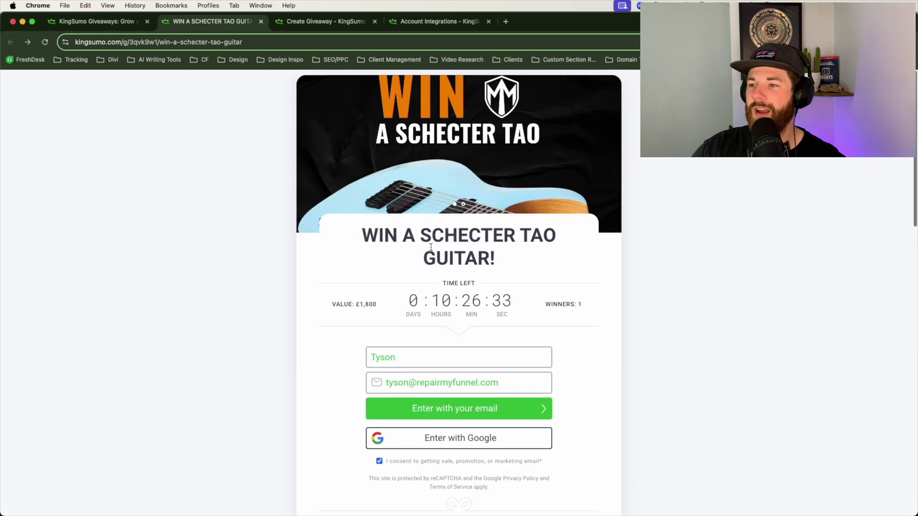
{"action": "left_click_drag", "start_coordinate": [362, 229], "coordinate": [525, 257]}
{"action": "left_click", "coordinate": [540, 266]}
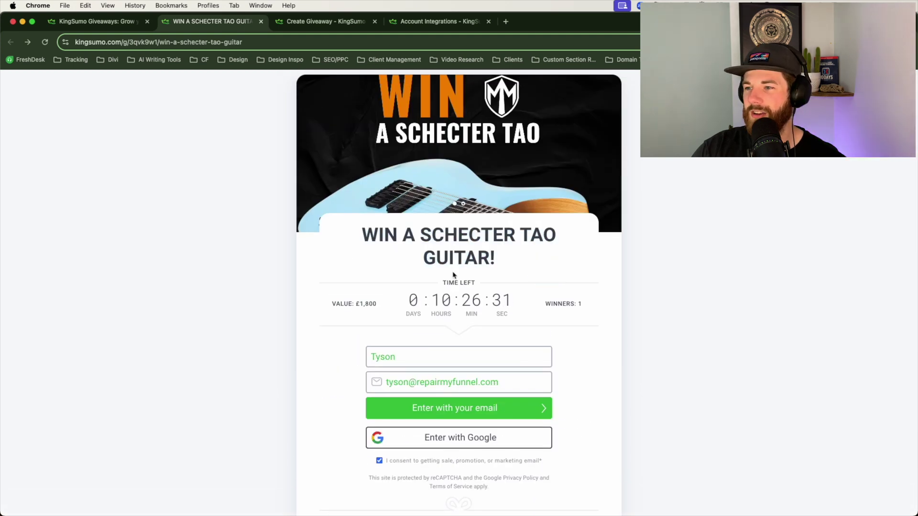
{"action": "left_click", "coordinate": [315, 21]}
{"action": "scroll", "coordinate": [422, 380], "scroll_direction": "down", "scroll_amount": 2}
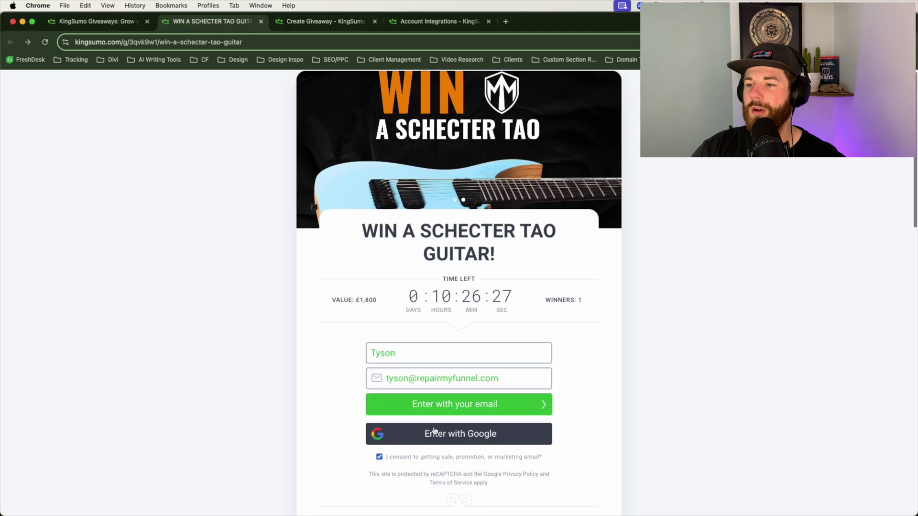
{"action": "left_click", "coordinate": [229, 24]}
{"action": "scroll", "coordinate": [434, 411], "scroll_direction": "down", "scroll_amount": 2}
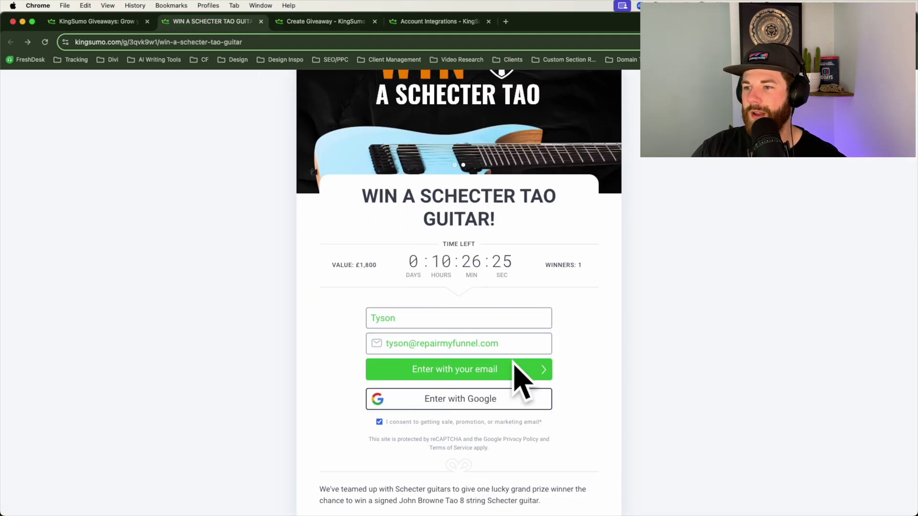
{"action": "scroll", "coordinate": [354, 321], "scroll_direction": "down", "scroll_amount": 5}
{"action": "scroll", "coordinate": [367, 319], "scroll_direction": "down", "scroll_amount": 2}
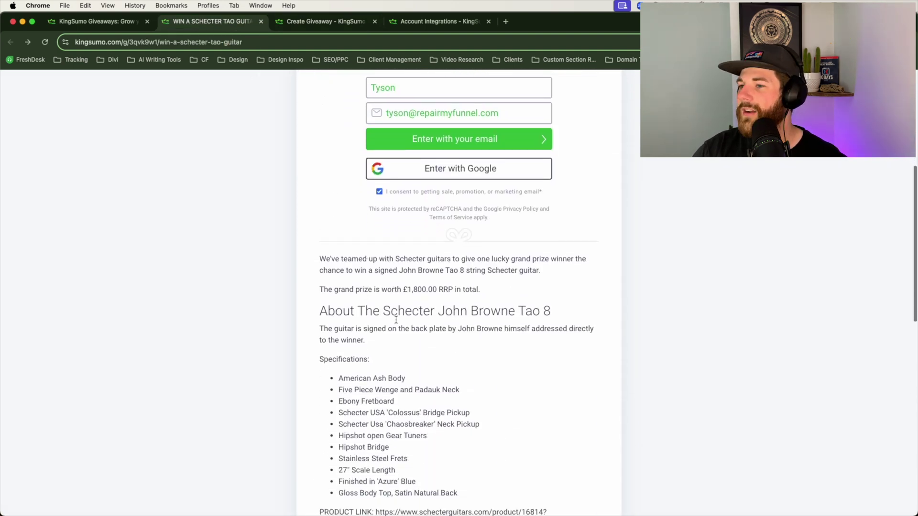
{"action": "left_click_drag", "start_coordinate": [319, 217], "coordinate": [463, 493]}
{"action": "scroll", "coordinate": [463, 493], "scroll_direction": "down", "scroll_amount": 3}
{"action": "scroll", "coordinate": [463, 491], "scroll_direction": "down", "scroll_amount": 3}
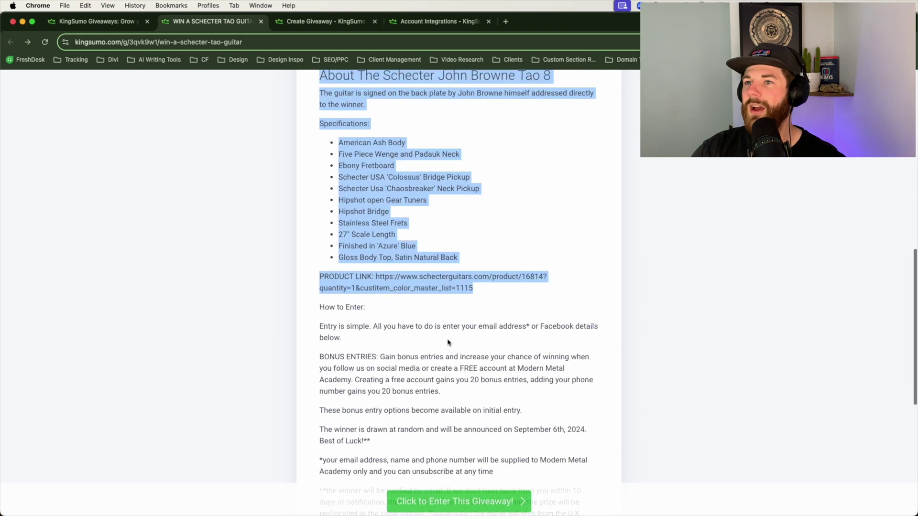
{"action": "left_click", "coordinate": [324, 21]}
{"action": "scroll", "coordinate": [460, 367], "scroll_direction": "down", "scroll_amount": 1}
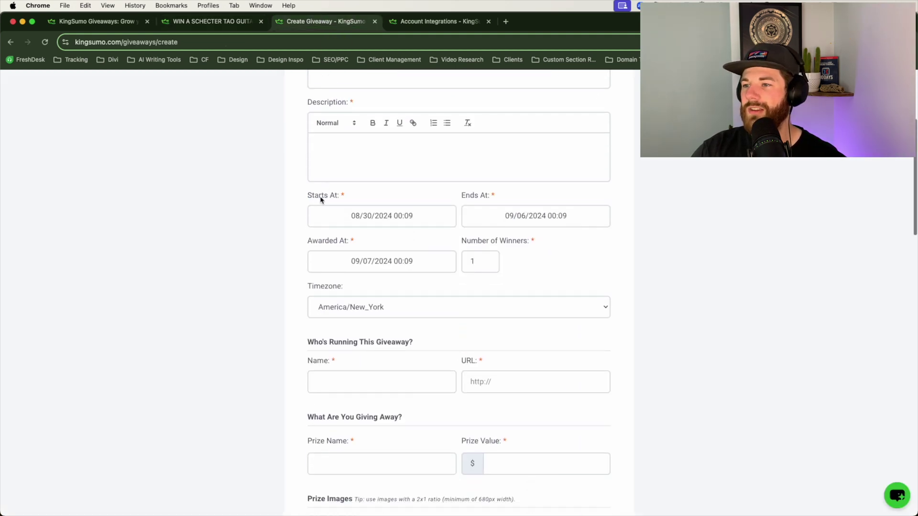
{"action": "left_click_drag", "start_coordinate": [363, 200], "coordinate": [371, 250]}
{"action": "left_click", "coordinate": [372, 244]}
{"action": "left_click", "coordinate": [213, 21]}
{"action": "scroll", "coordinate": [397, 236], "scroll_direction": "up", "scroll_amount": 8}
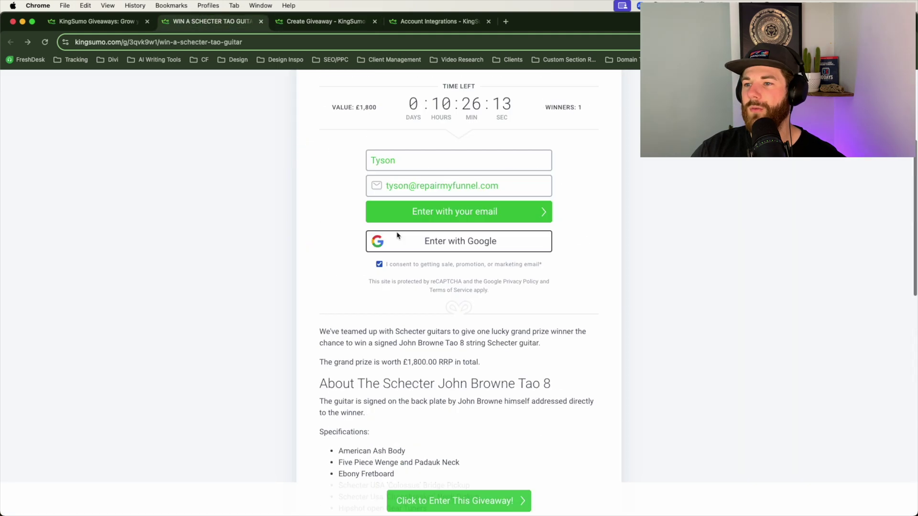
{"action": "scroll", "coordinate": [397, 235], "scroll_direction": "up", "scroll_amount": 4}
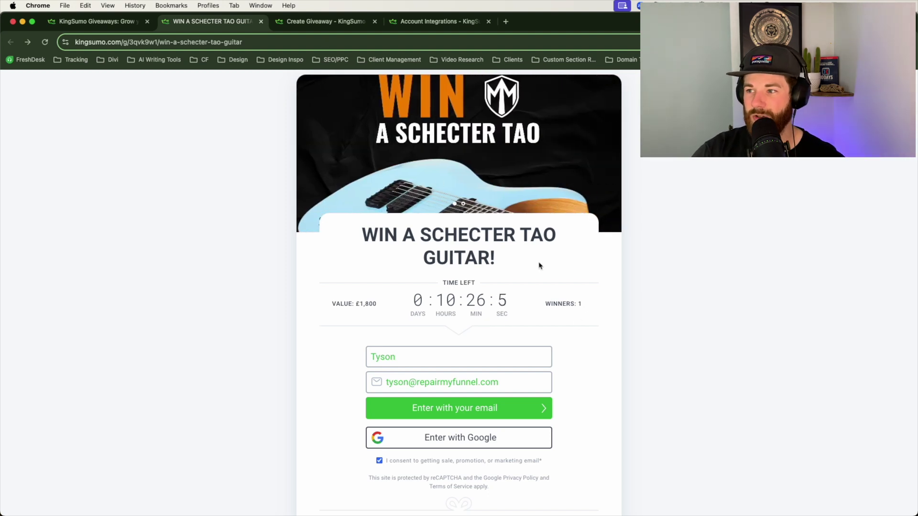
{"action": "left_click", "coordinate": [319, 21]}
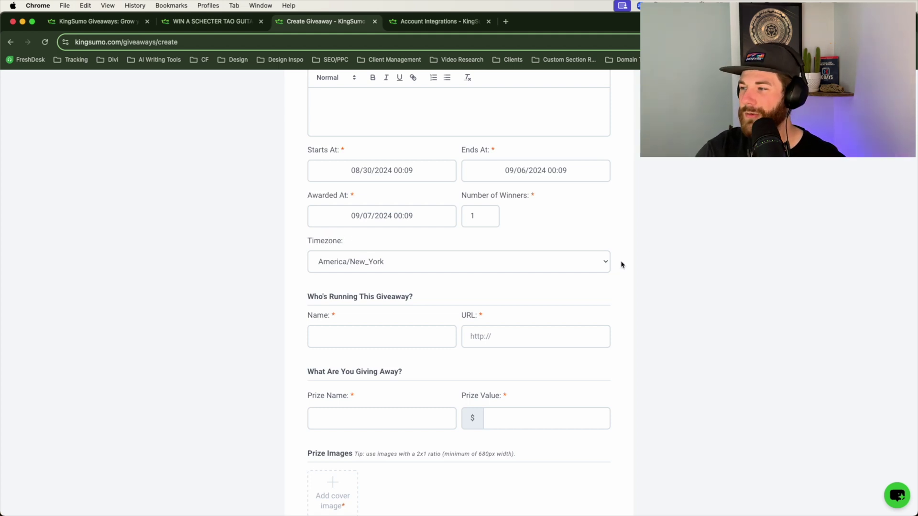
{"action": "scroll", "coordinate": [600, 289], "scroll_direction": "down", "scroll_amount": 2}
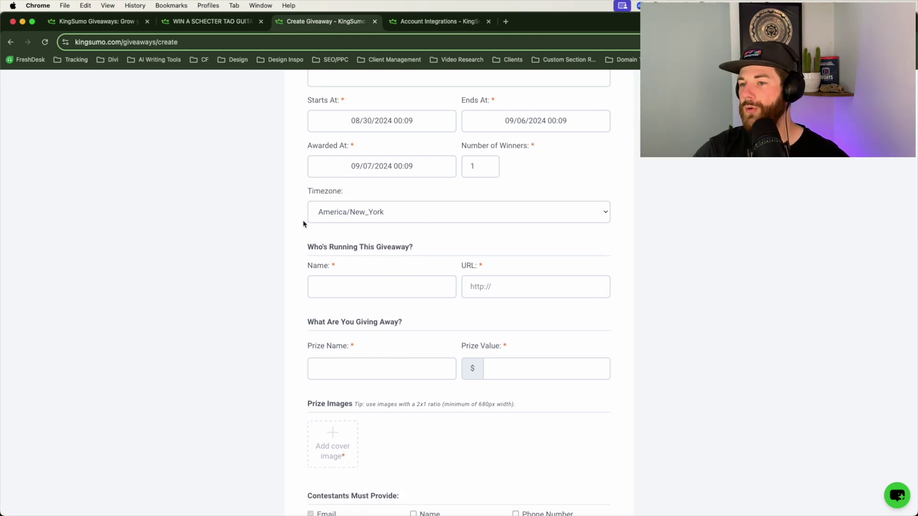
{"action": "scroll", "coordinate": [549, 324], "scroll_direction": "up", "scroll_amount": 2}
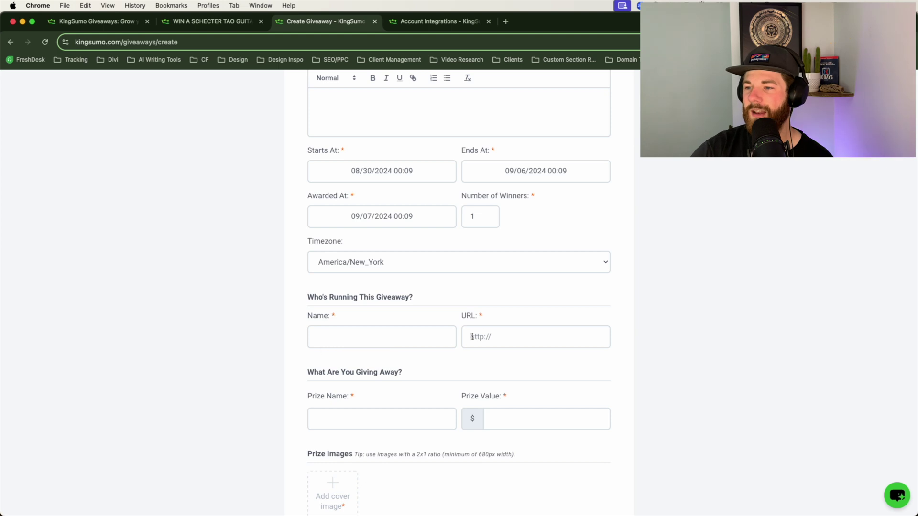
{"action": "scroll", "coordinate": [491, 341], "scroll_direction": "down", "scroll_amount": 3}
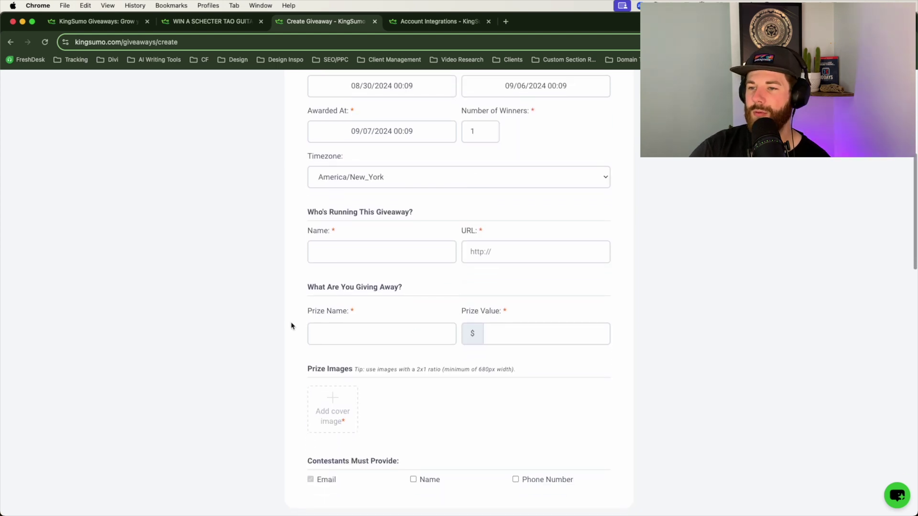
{"action": "scroll", "coordinate": [594, 317], "scroll_direction": "down", "scroll_amount": 1}
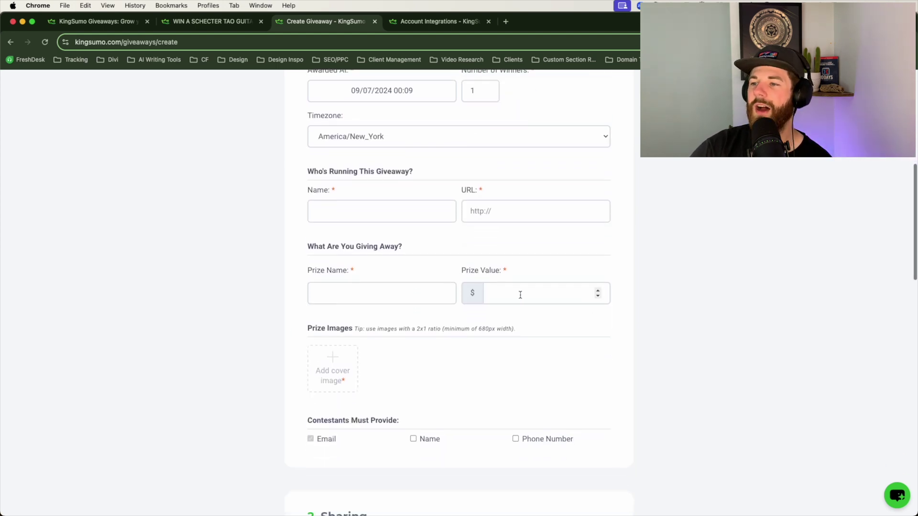
Step: Compare against the live guitar giveaway, noting its £1,800 prize value and banner slides
{"action": "left_click", "coordinate": [212, 24]}
{"action": "left_click_drag", "start_coordinate": [325, 251], "coordinate": [422, 253]}
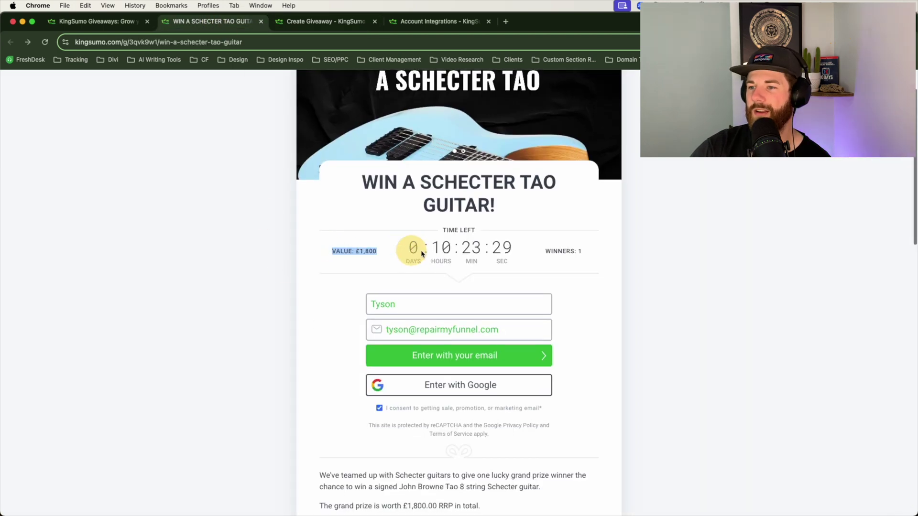
{"action": "key", "text": "ctrl+Tab"}
{"action": "scroll", "coordinate": [430, 365], "scroll_direction": "down", "scroll_amount": 1}
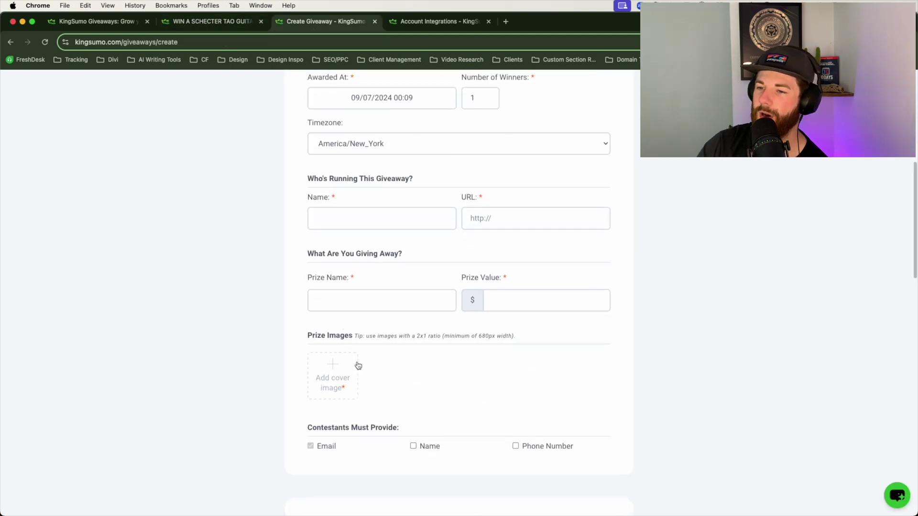
{"action": "scroll", "coordinate": [344, 361], "scroll_direction": "down", "scroll_amount": 1}
{"action": "left_click", "coordinate": [187, 21]}
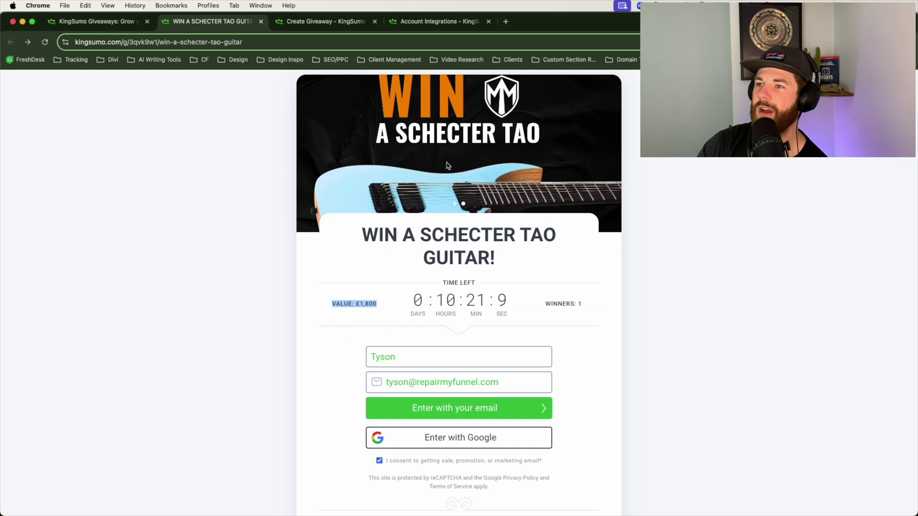
{"action": "left_click", "coordinate": [459, 205]}
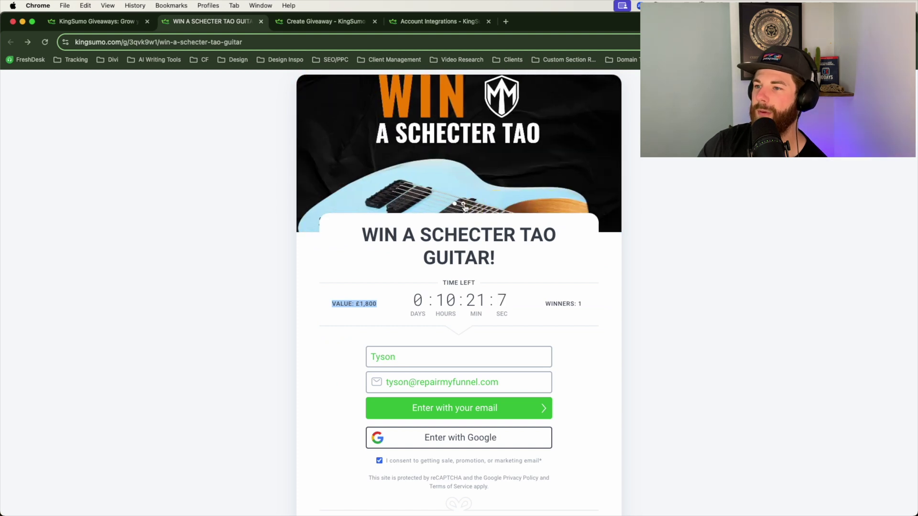
{"action": "left_click", "coordinate": [463, 205]}
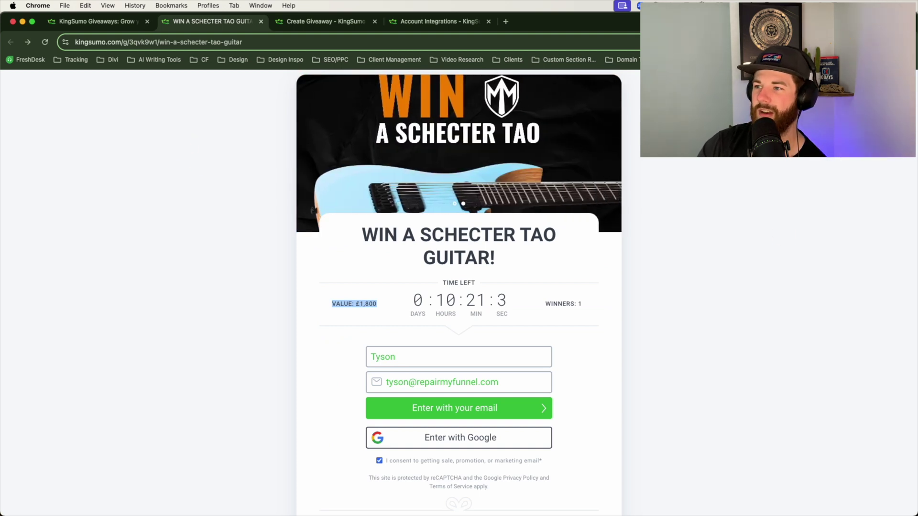
Step: Review the form's recommended prize image size tip and scroll back up to the Title field
{"action": "left_click", "coordinate": [303, 21]}
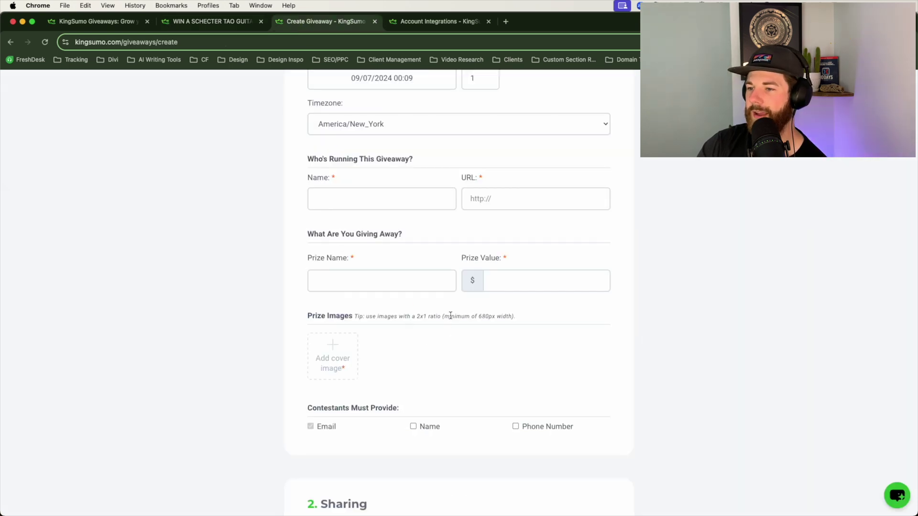
{"action": "left_click_drag", "start_coordinate": [440, 316], "coordinate": [515, 314]}
{"action": "left_click", "coordinate": [592, 352]}
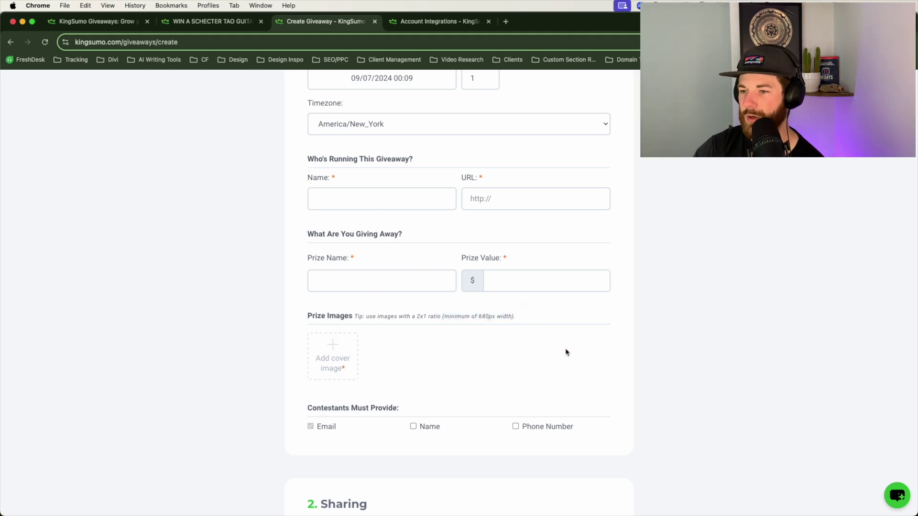
{"action": "scroll", "coordinate": [526, 382], "scroll_direction": "up", "scroll_amount": 3}
{"action": "scroll", "coordinate": [495, 424], "scroll_direction": "down", "scroll_amount": 2}
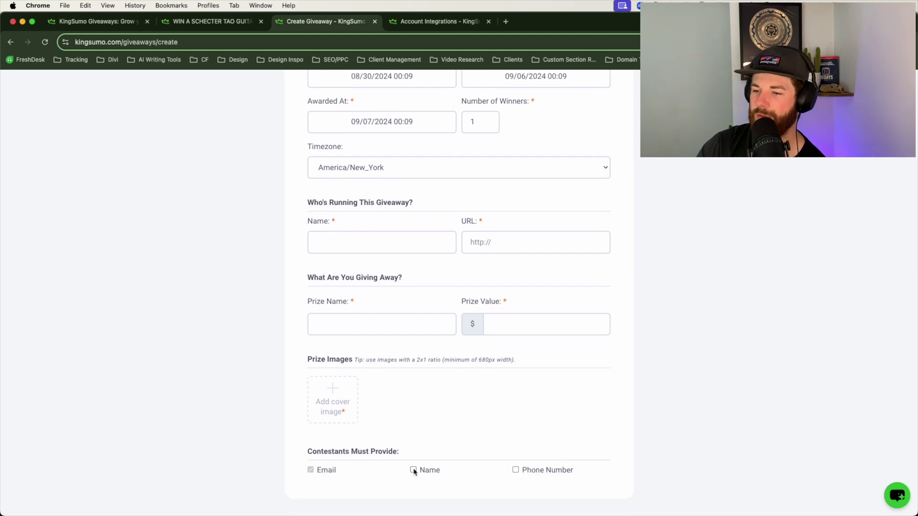
{"action": "scroll", "coordinate": [349, 477], "scroll_direction": "down", "scroll_amount": 1}
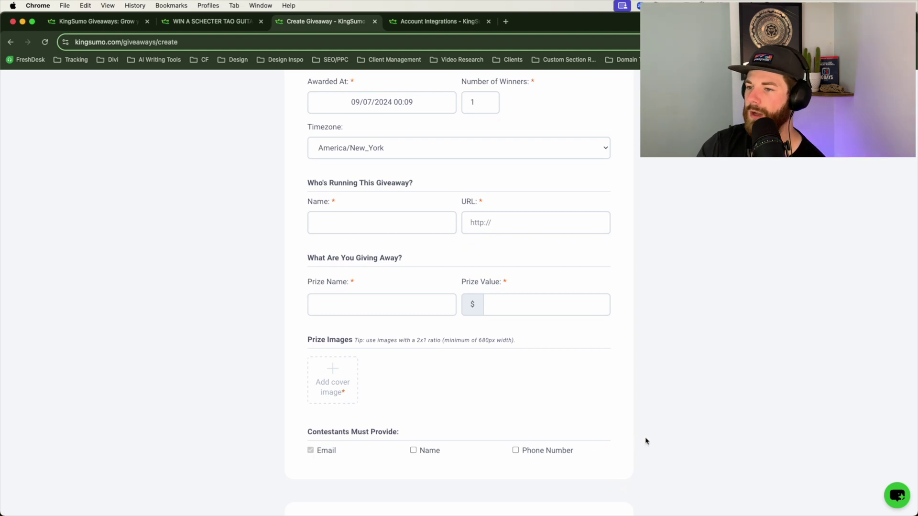
{"action": "scroll", "coordinate": [646, 437], "scroll_direction": "up", "scroll_amount": 7}
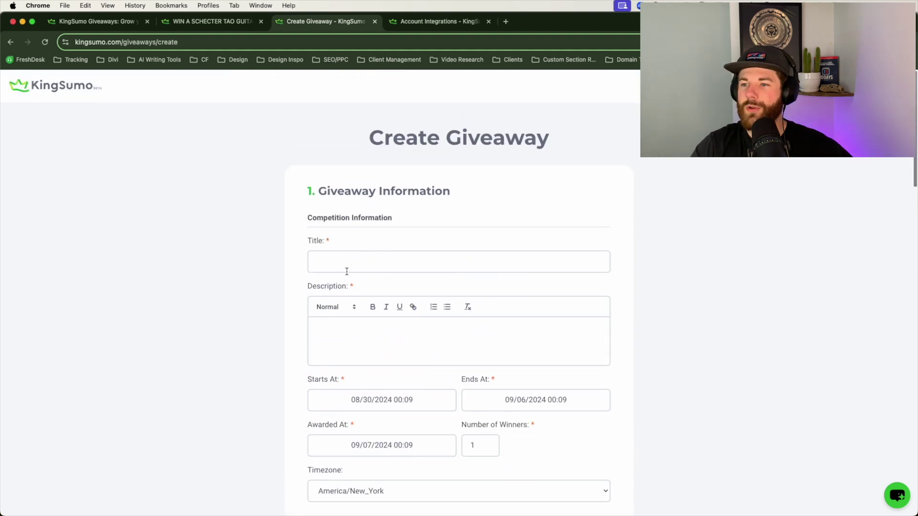
Step: Fill in the 'test' giveaway with a 1000 prize value and cover image, then save it
{"action": "left_click", "coordinate": [347, 271]}
{"action": "scroll", "coordinate": [713, 228], "scroll_direction": "down", "scroll_amount": 5}
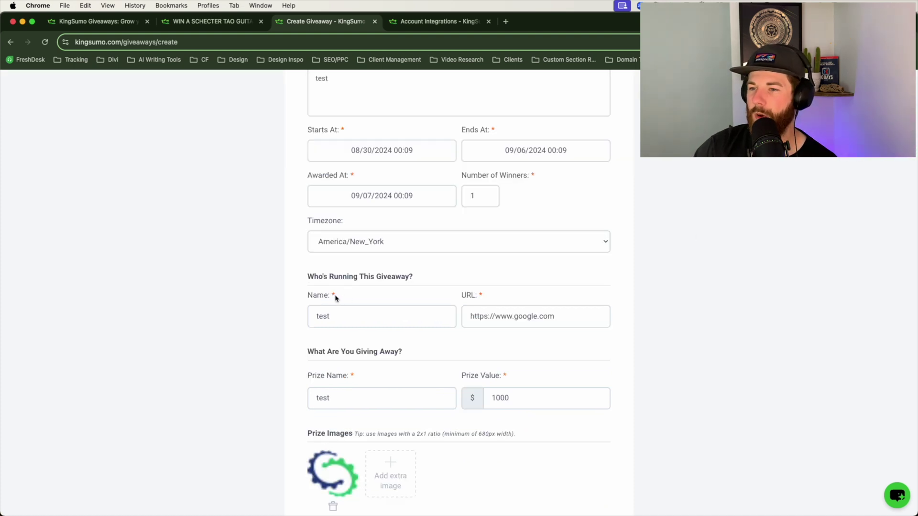
{"action": "scroll", "coordinate": [651, 338], "scroll_direction": "down", "scroll_amount": 20}
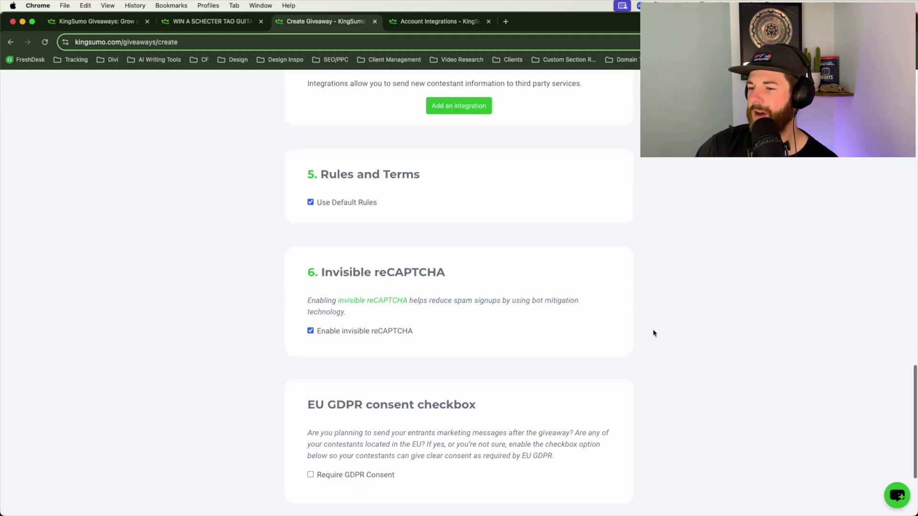
{"action": "left_click", "coordinate": [492, 401]}
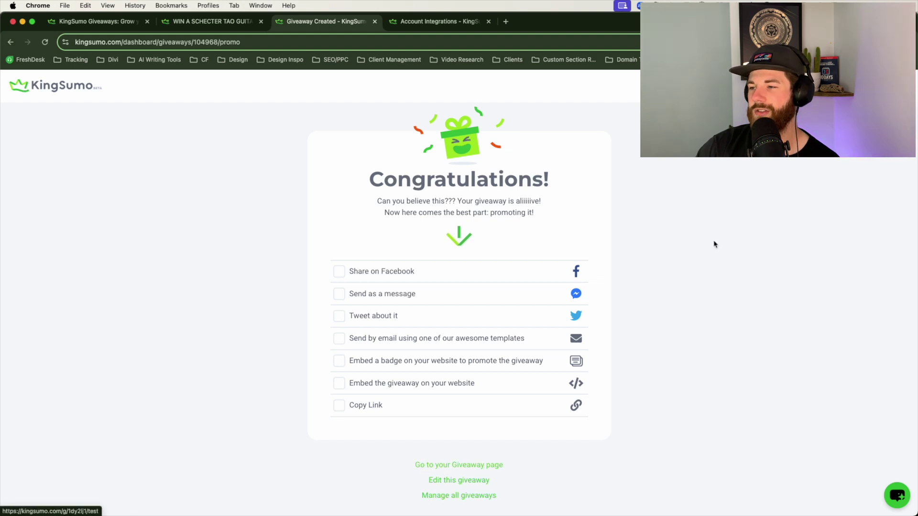
Step: Go to the full giveaways list and briefly open the test giveaway's edit page
{"action": "left_click", "coordinate": [459, 496]}
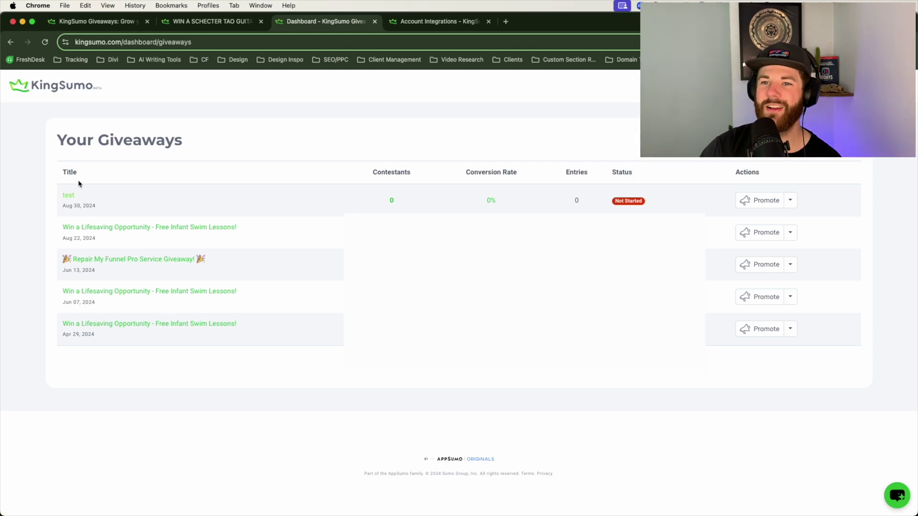
{"action": "left_click", "coordinate": [71, 196]}
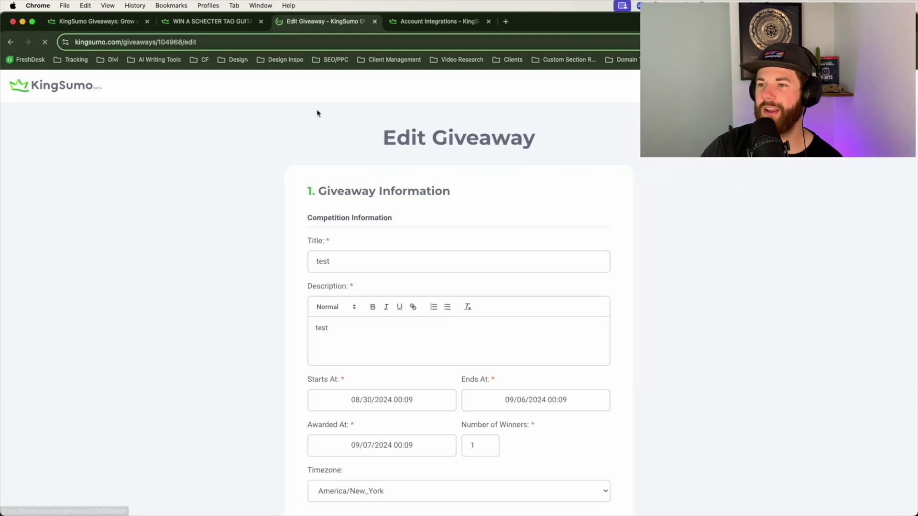
{"action": "key", "text": "super+bracketleft"}
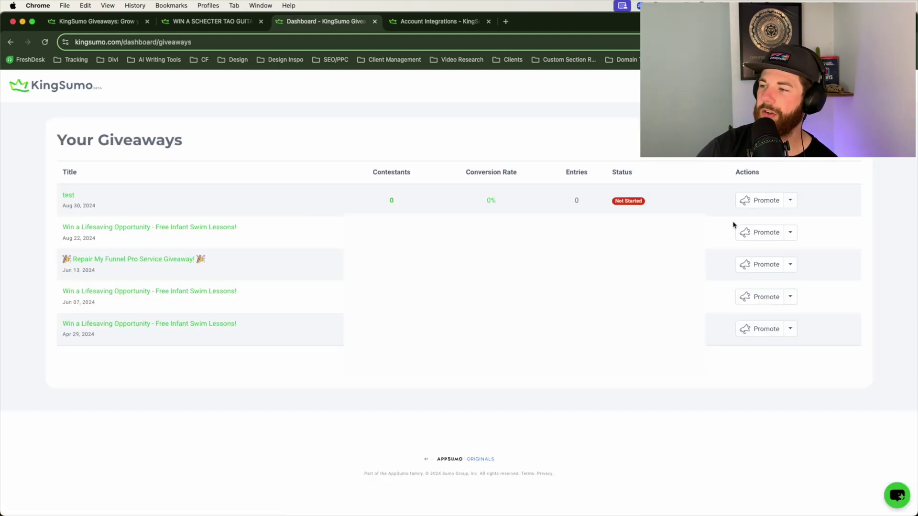
Step: Open the test giveaway's Promote actions dropdown and dismiss it without choosing anything
{"action": "left_click_drag", "start_coordinate": [732, 176], "coordinate": [798, 176]}
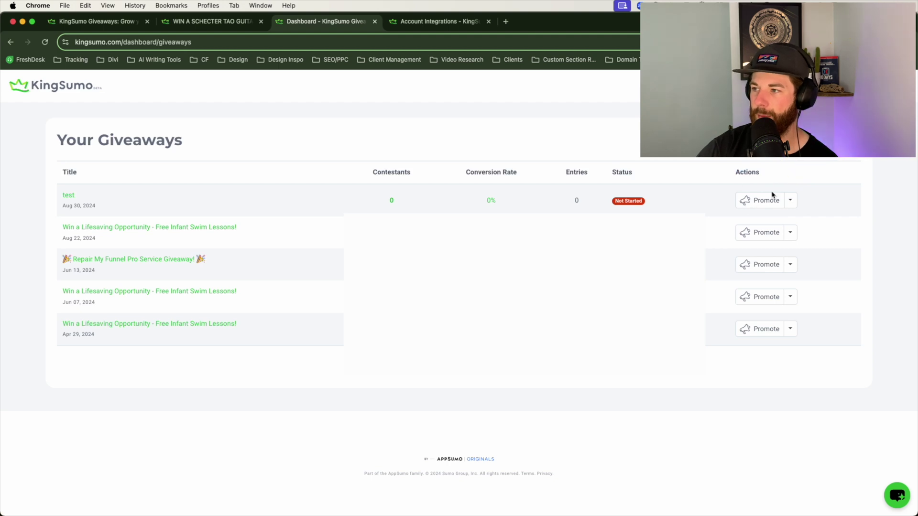
{"action": "left_click", "coordinate": [749, 203]}
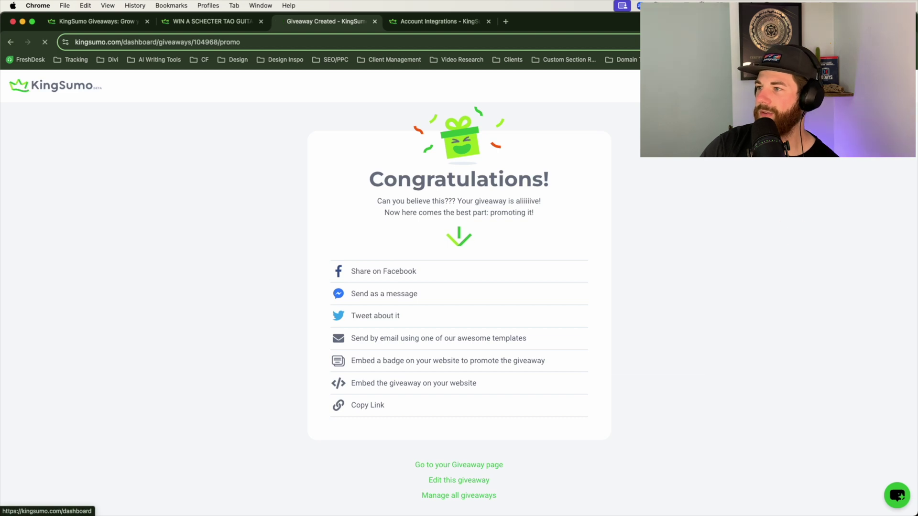
{"action": "left_click", "coordinate": [790, 199]}
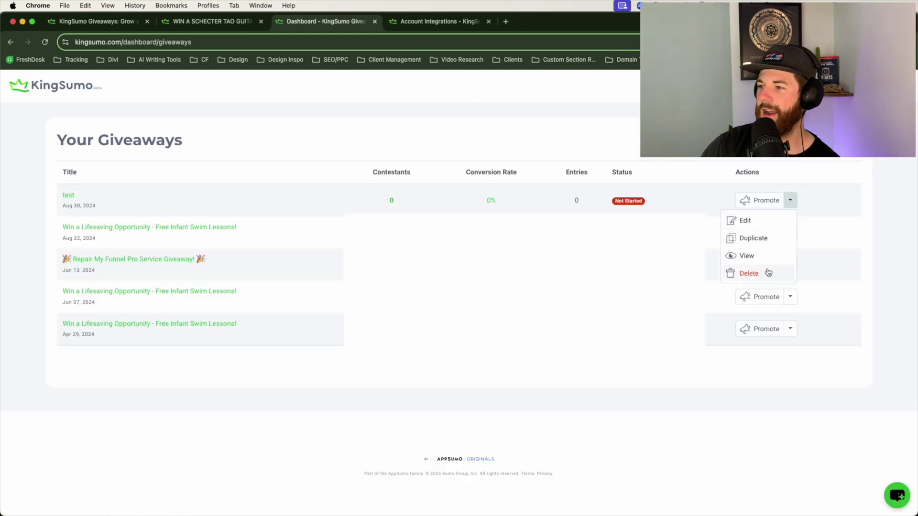
{"action": "left_click", "coordinate": [830, 270]}
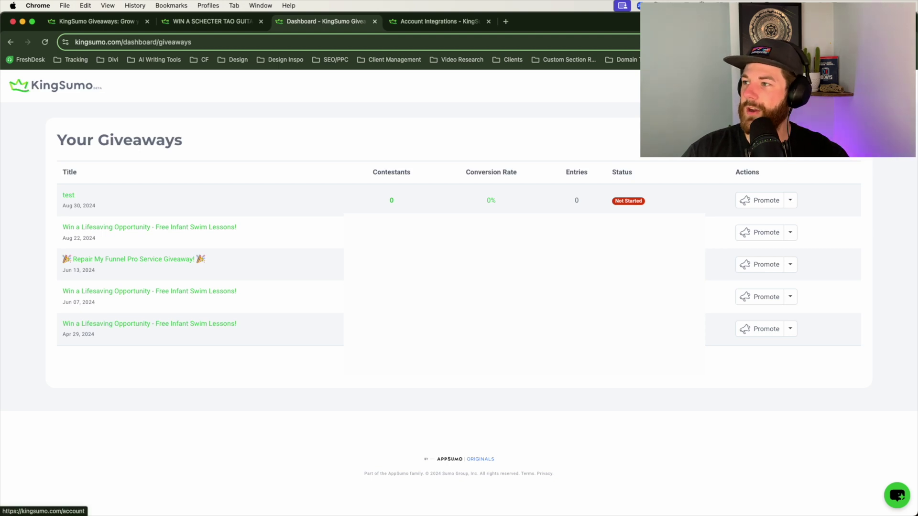
Step: Open the Account settings page and scroll through its contents
{"action": "left_click", "coordinate": [880, 86]}
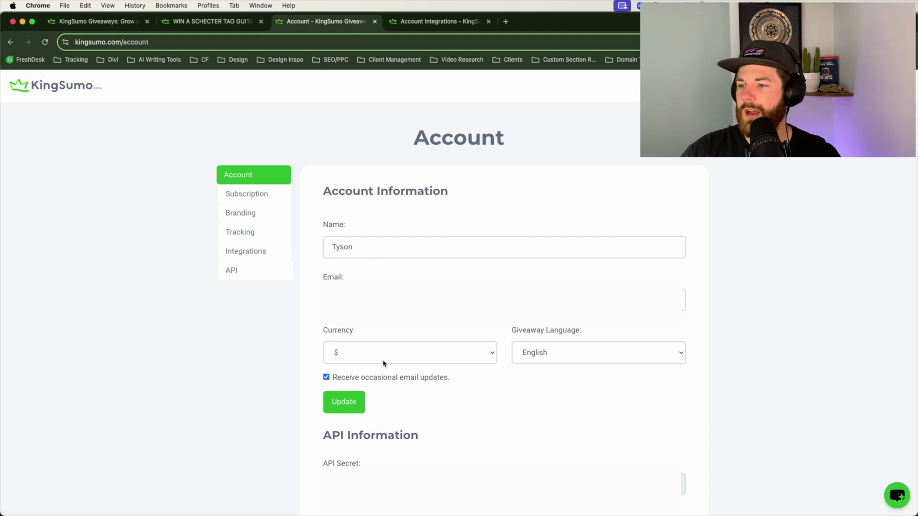
{"action": "scroll", "coordinate": [435, 419], "scroll_direction": "down", "scroll_amount": 3}
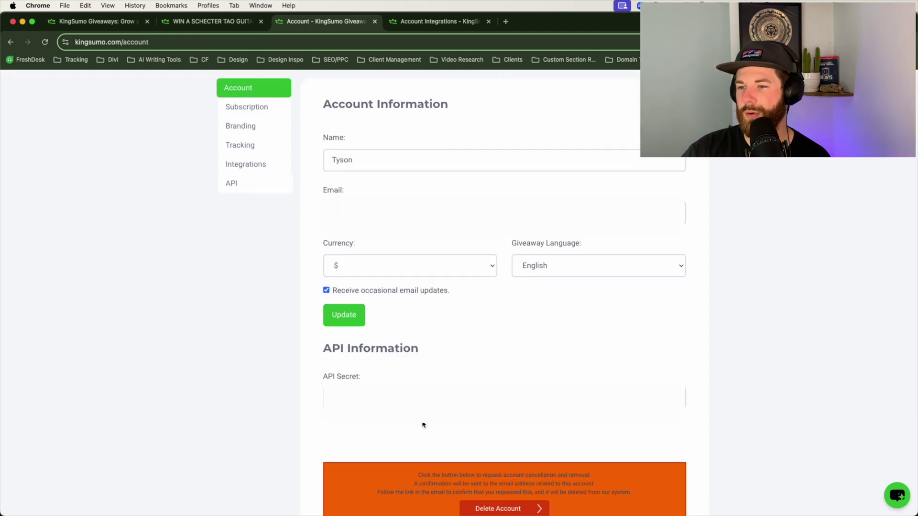
{"action": "scroll", "coordinate": [400, 425], "scroll_direction": "down", "scroll_amount": 3}
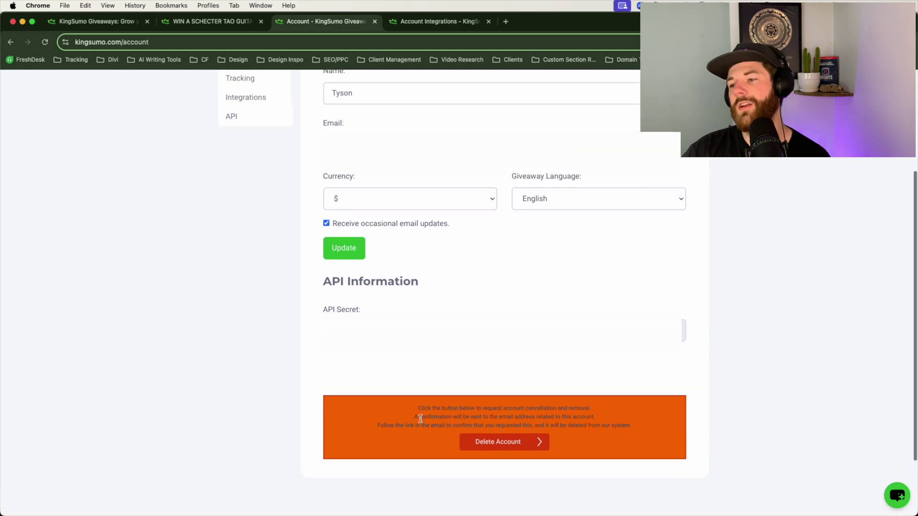
{"action": "scroll", "coordinate": [424, 328], "scroll_direction": "up", "scroll_amount": 5}
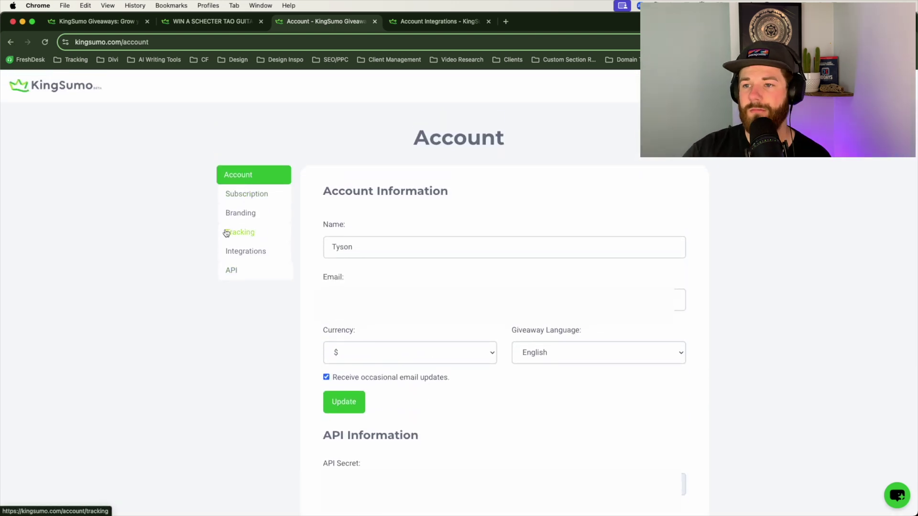
Step: View the Tracking, Branding and Integrations settings, finishing on the API endpoints page
{"action": "left_click", "coordinate": [255, 226]}
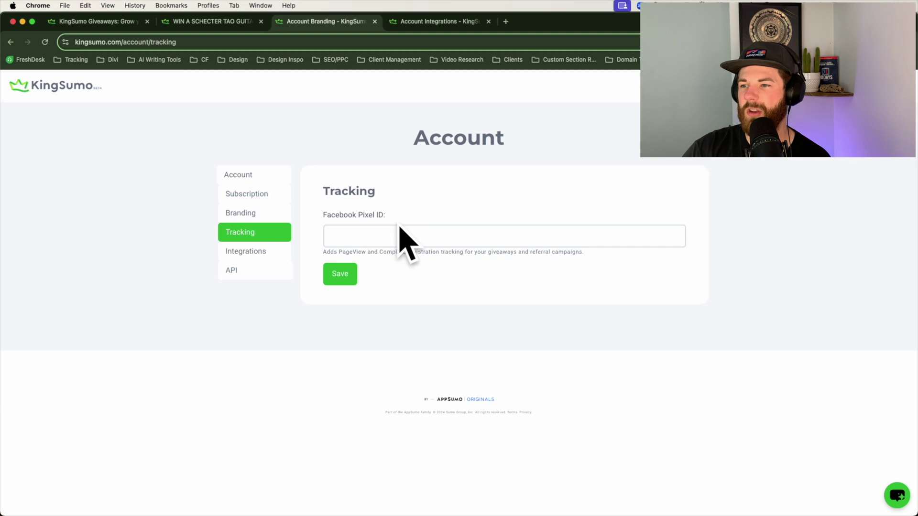
{"action": "left_click", "coordinate": [258, 214]}
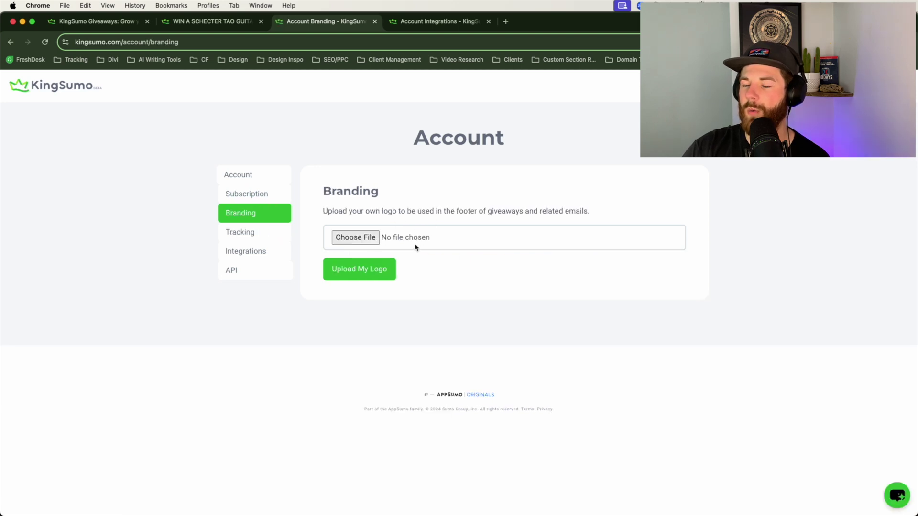
{"action": "left_click", "coordinate": [258, 251]}
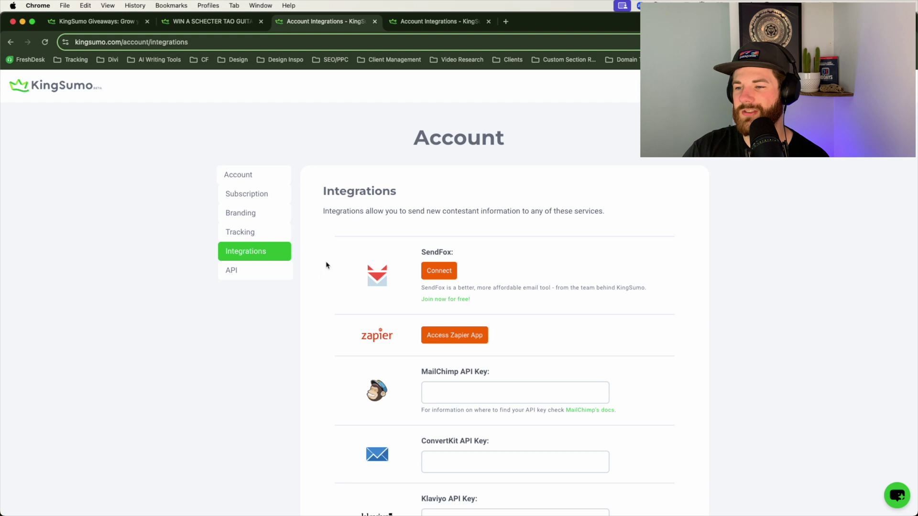
{"action": "scroll", "coordinate": [393, 335], "scroll_direction": "down", "scroll_amount": 5}
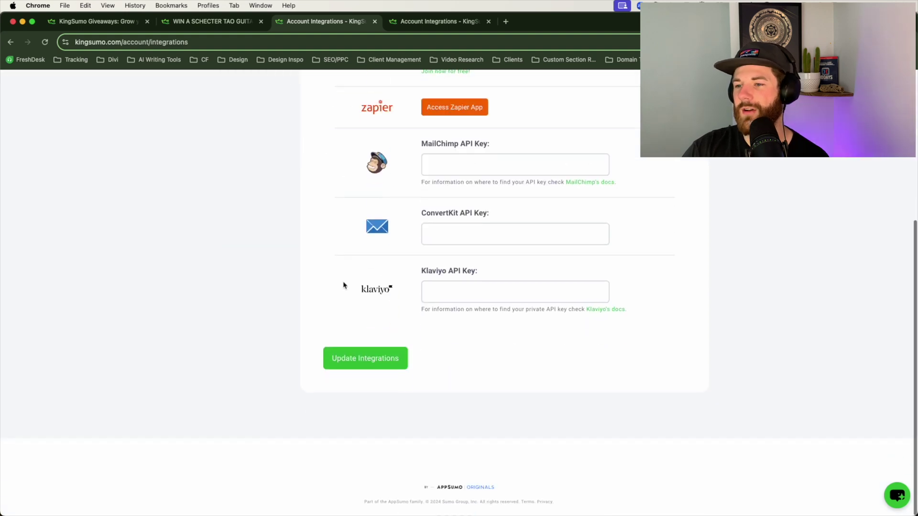
{"action": "scroll", "coordinate": [359, 301], "scroll_direction": "up", "scroll_amount": 3}
{"action": "scroll", "coordinate": [362, 313], "scroll_direction": "up", "scroll_amount": 2}
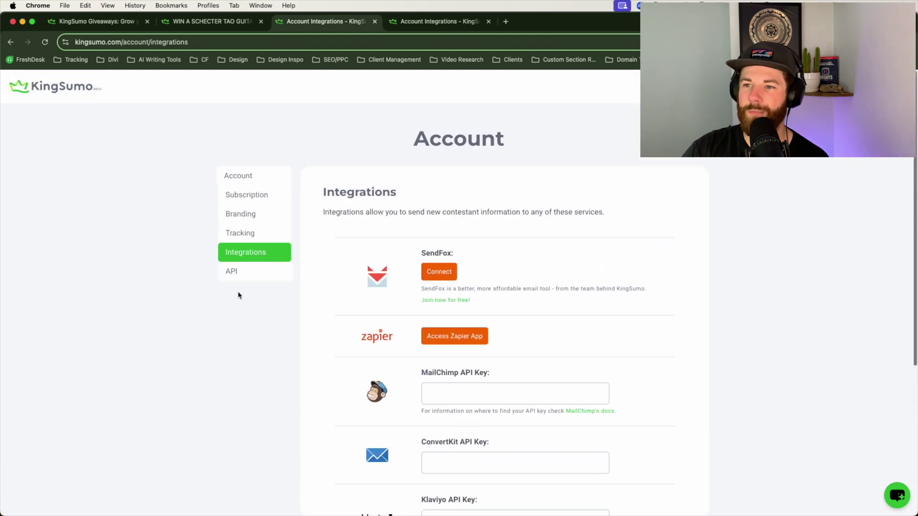
{"action": "left_click", "coordinate": [257, 270]}
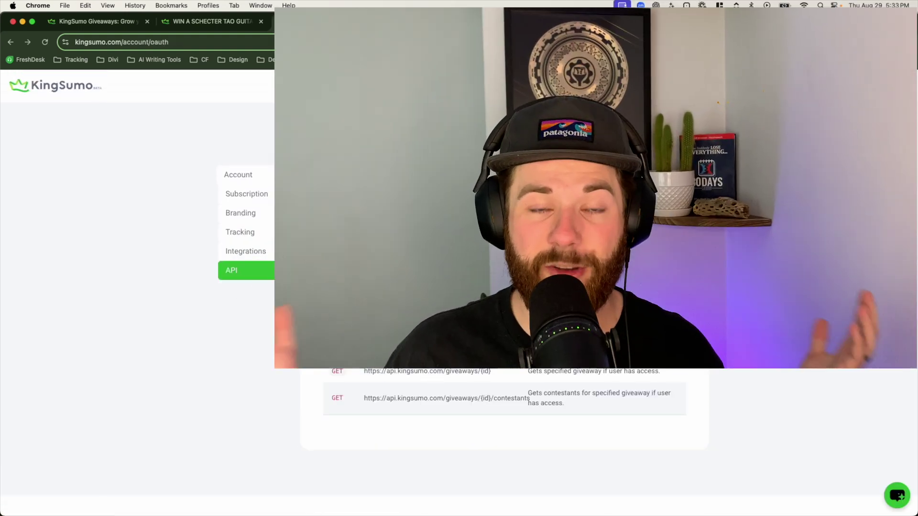